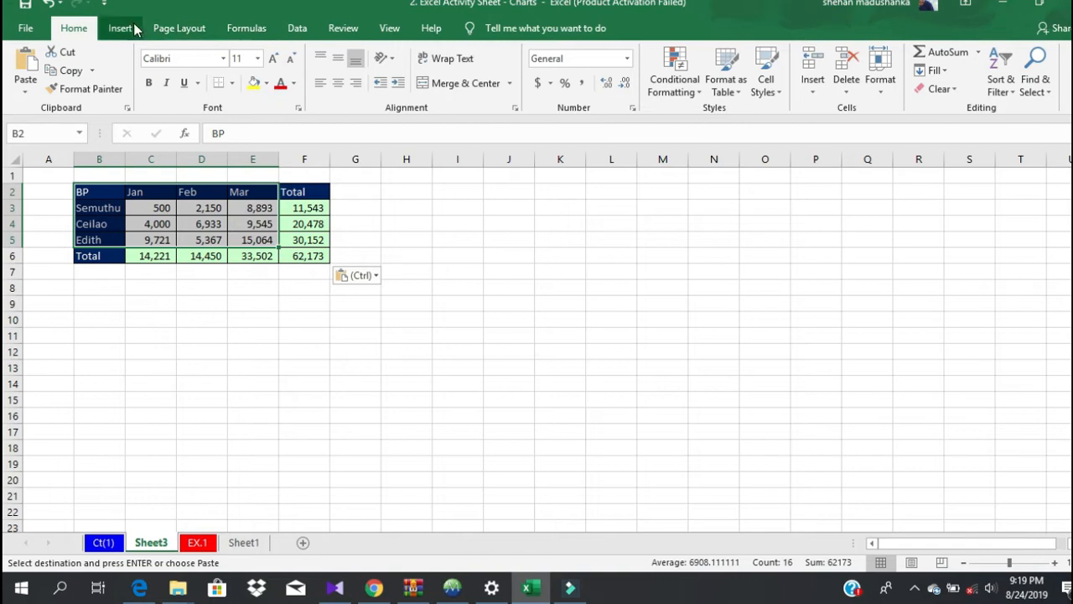
# Step: Open the recommended charts for the selected range B2:E5 and look through the suggestions
pyautogui.click(125, 29)
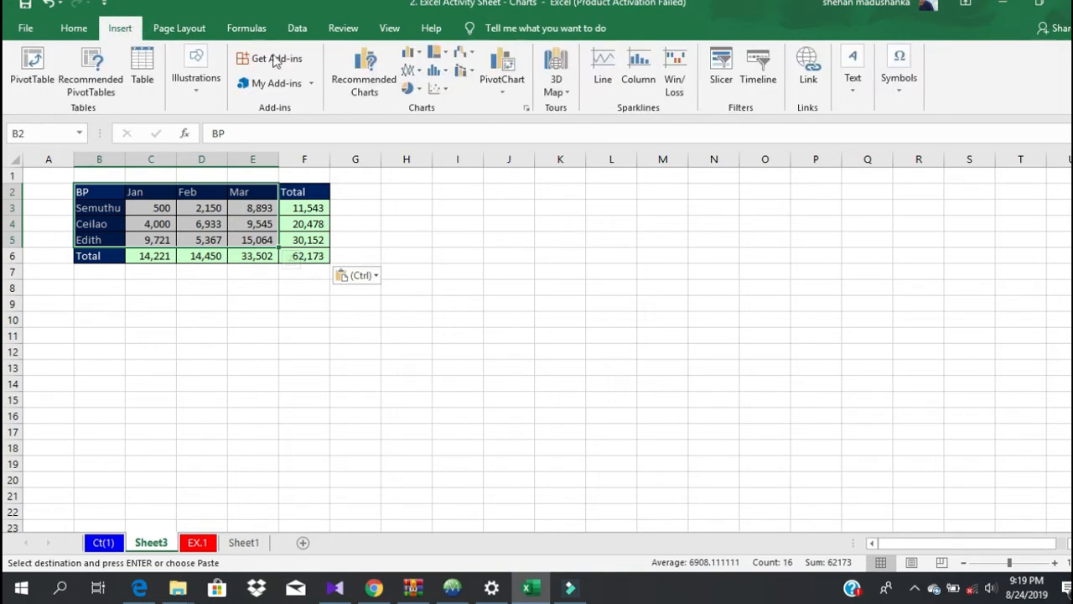
pyautogui.click(394, 91)
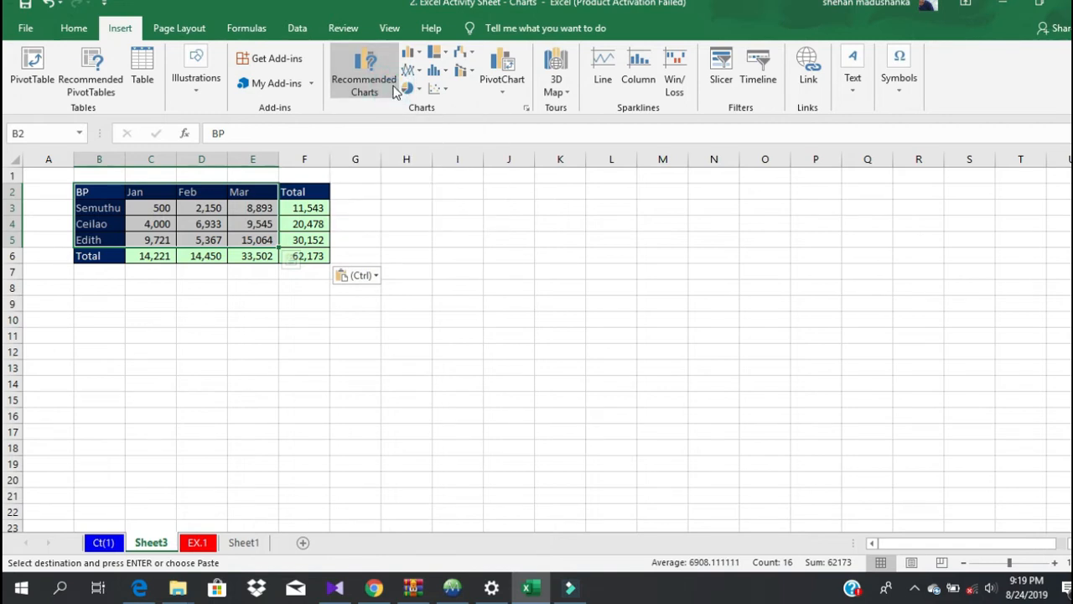
pyautogui.click(394, 91)
pyautogui.scroll(-6, 422, 271)
pyautogui.scroll(6, 422, 271)
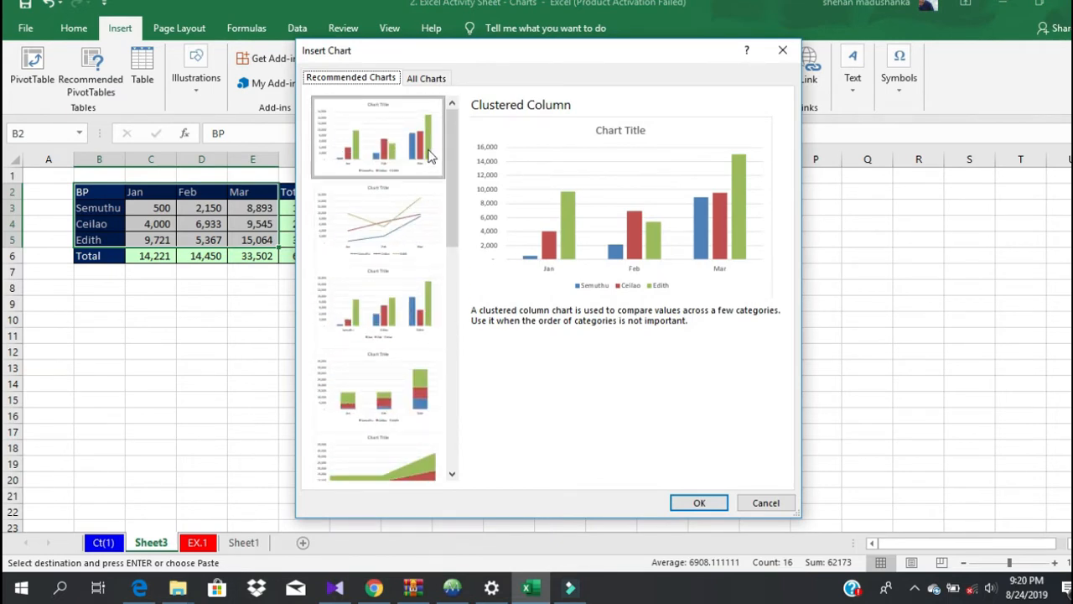
# Step: Examine the line and pie chart types and compare them with the recommended chart suggestions
pyautogui.click(427, 79)
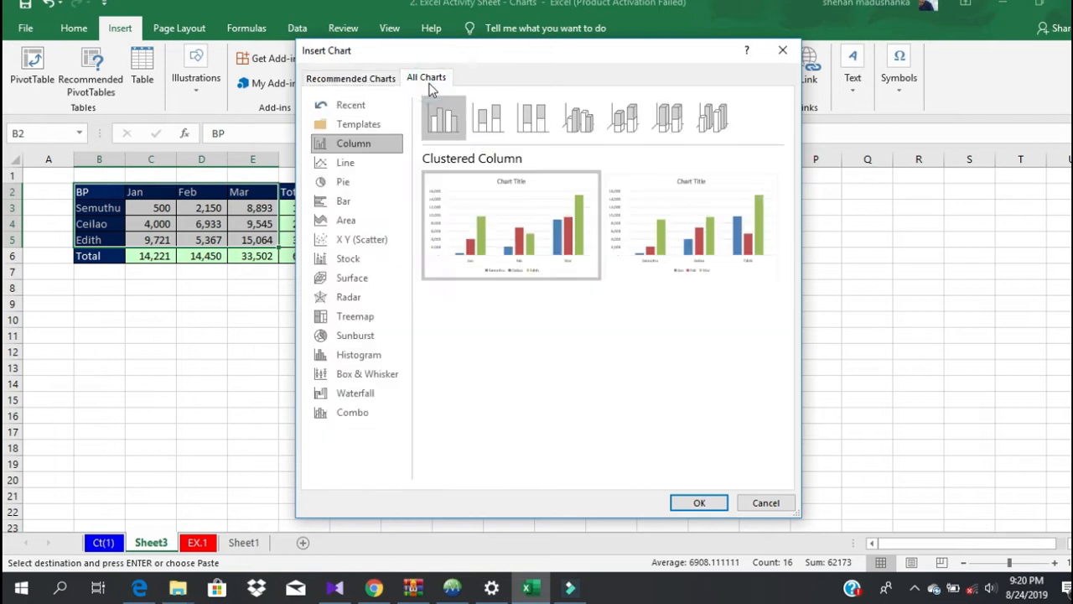
pyautogui.click(360, 163)
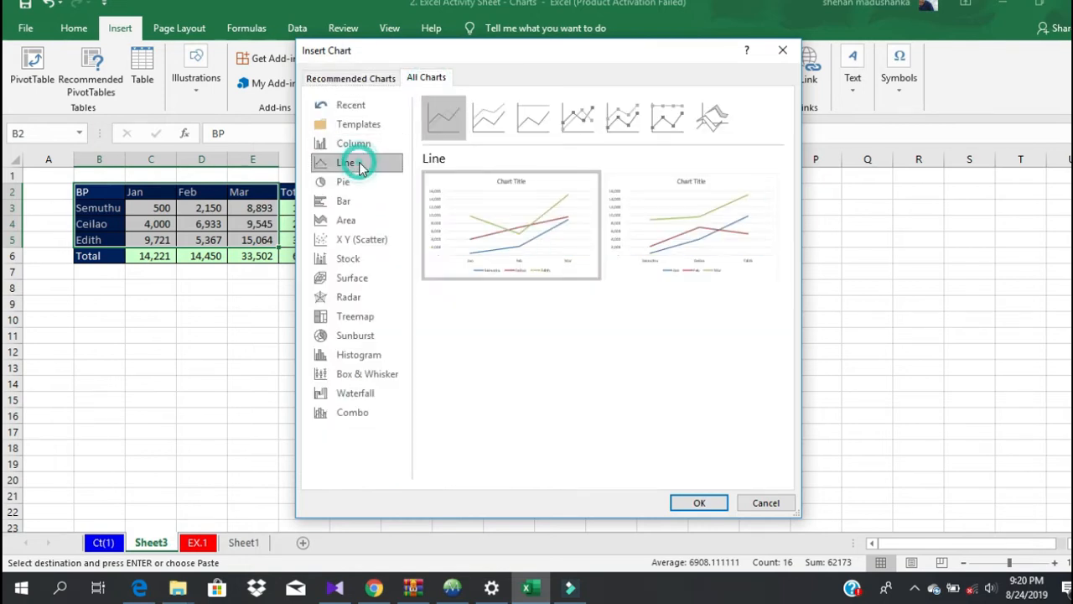
pyautogui.click(356, 84)
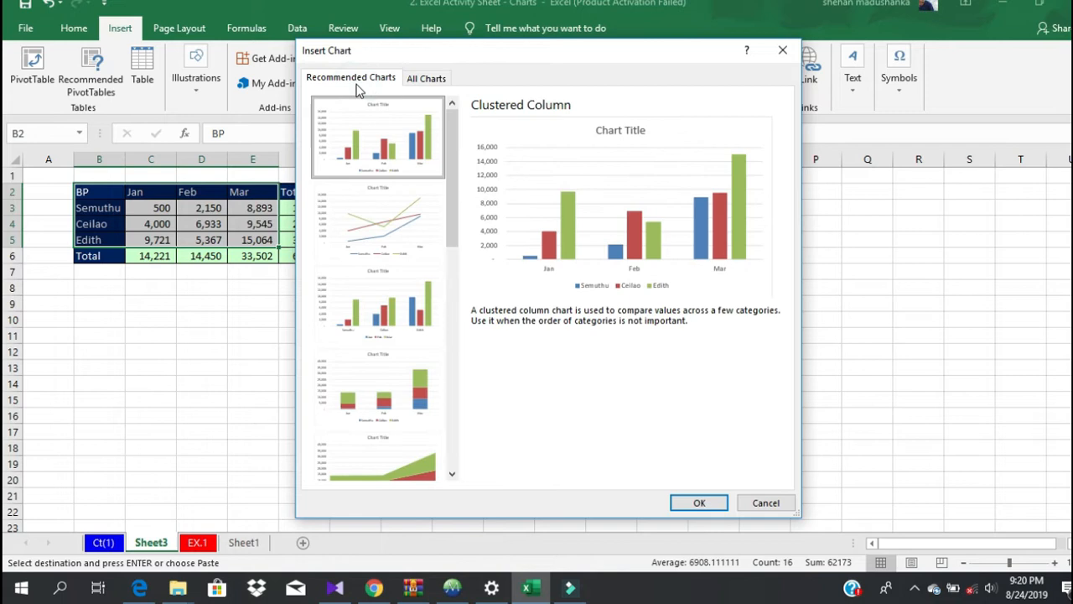
pyautogui.scroll(-1, 360, 414)
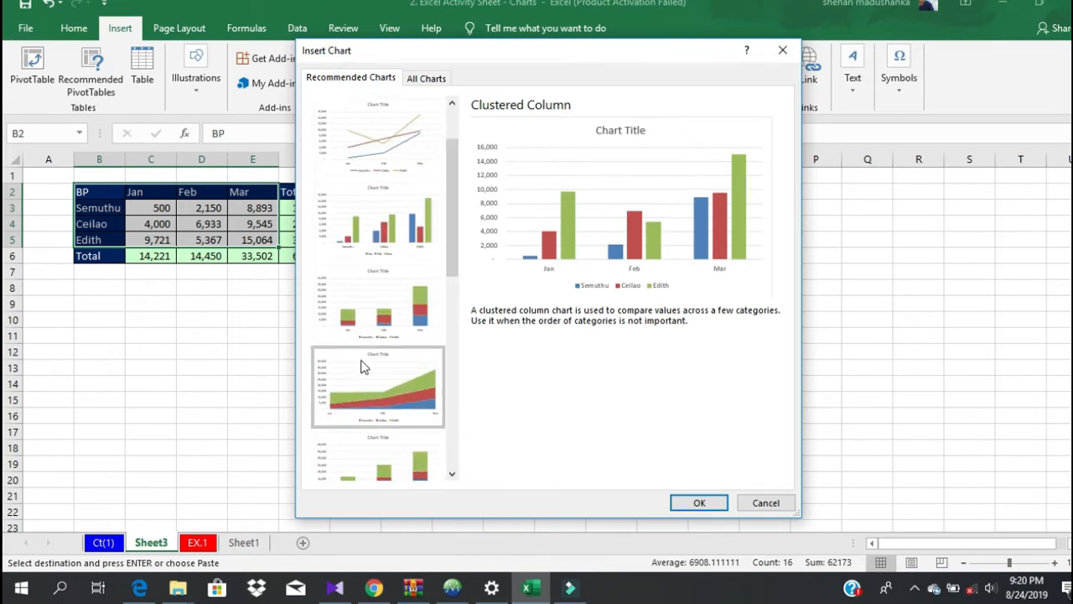
pyautogui.scroll(-3, 359, 367)
pyautogui.scroll(3, 362, 365)
pyautogui.scroll(1, 362, 364)
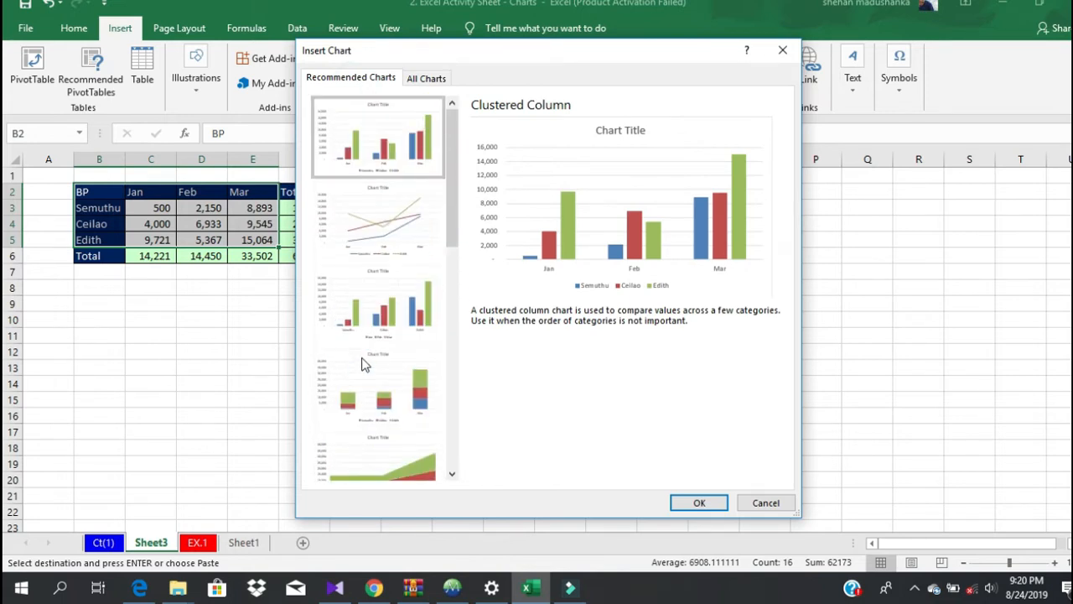
pyautogui.click(435, 79)
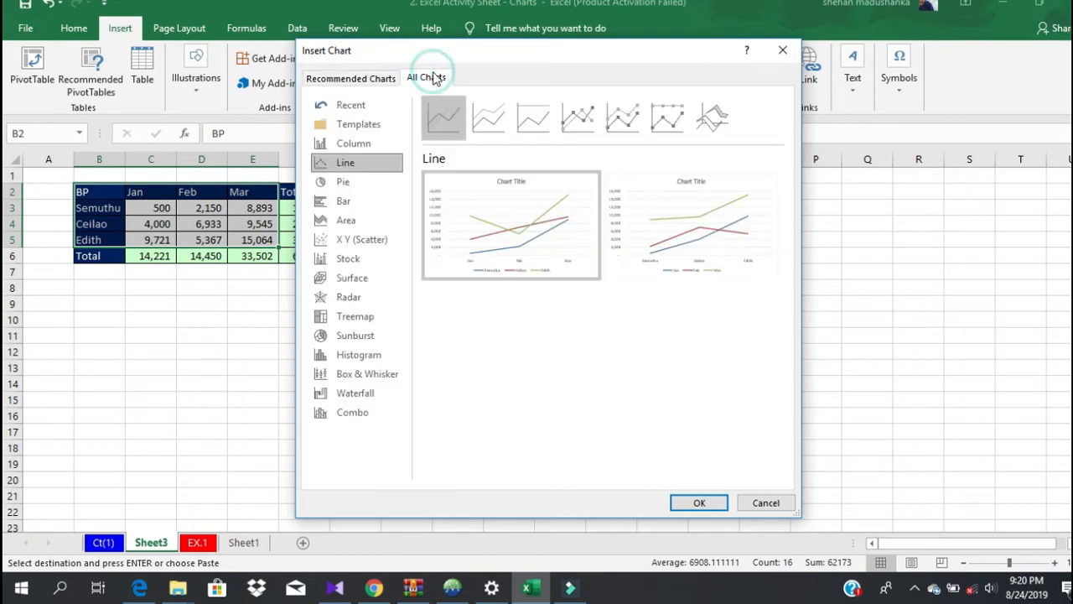
pyautogui.click(363, 186)
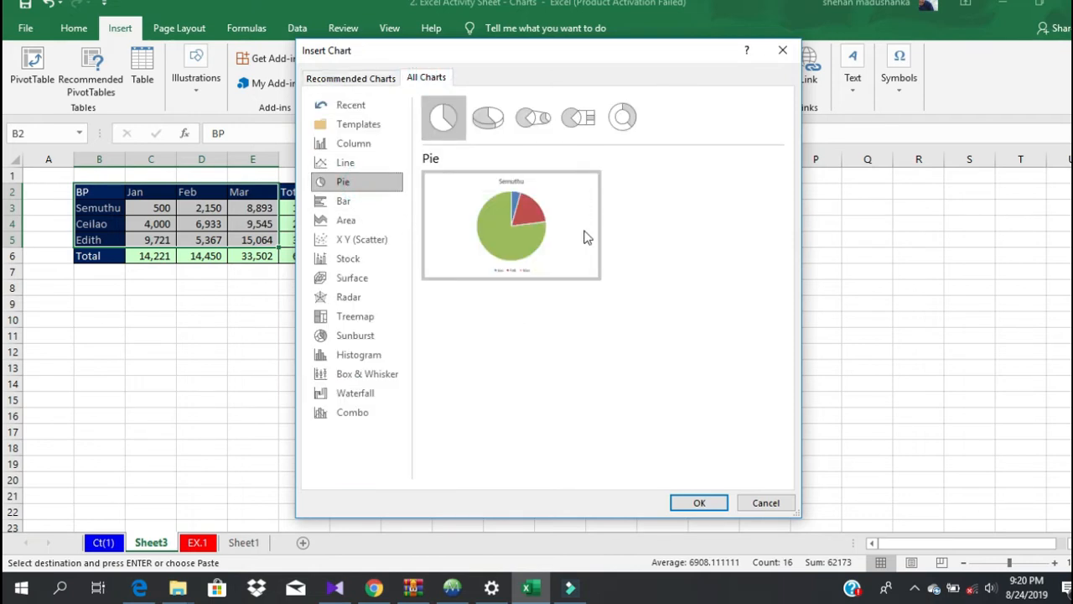
pyautogui.moveTo(510, 196)
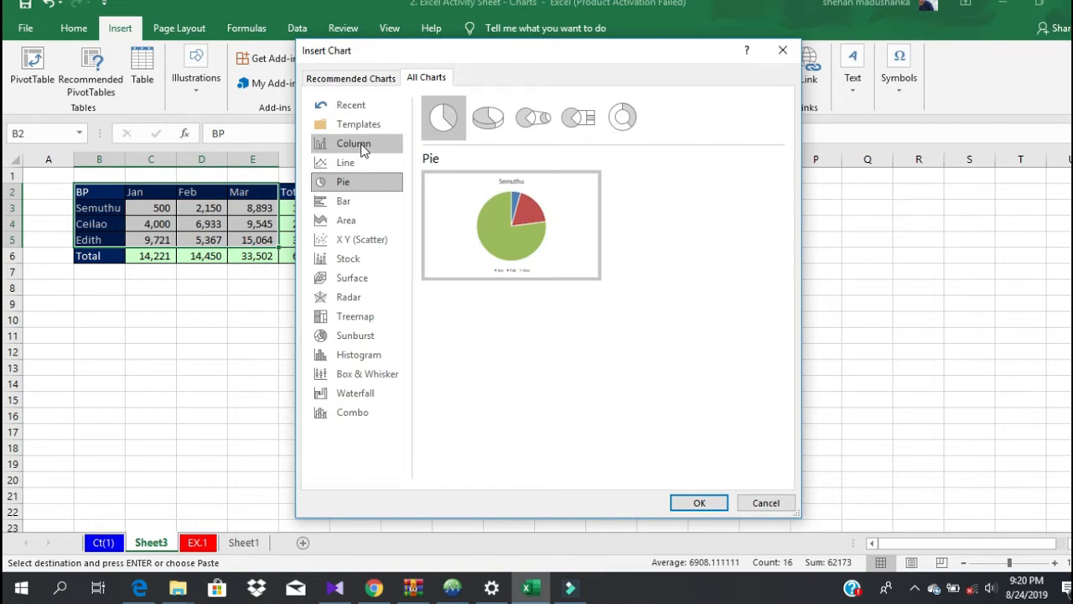
# Step: Insert the recommended clustered column chart with months as categories and place it directly below the table
pyautogui.click(363, 149)
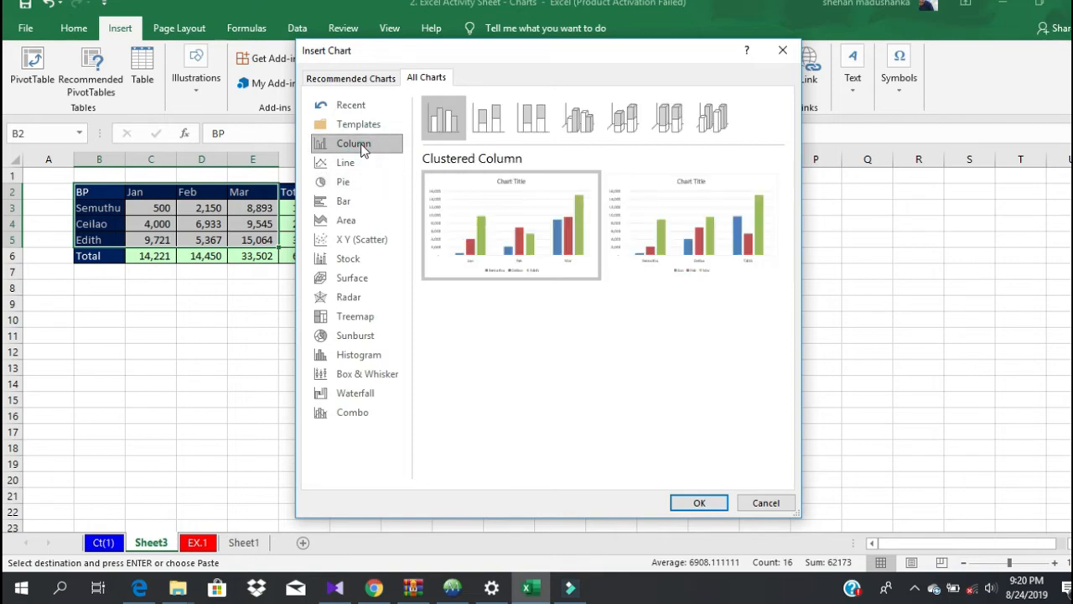
pyautogui.click(351, 82)
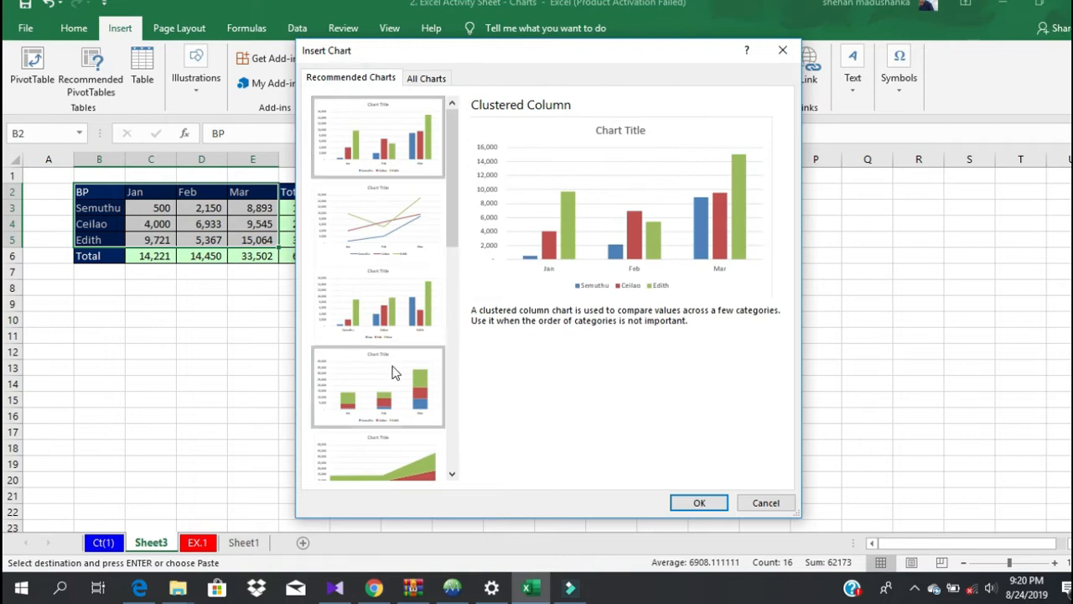
pyautogui.click(698, 502)
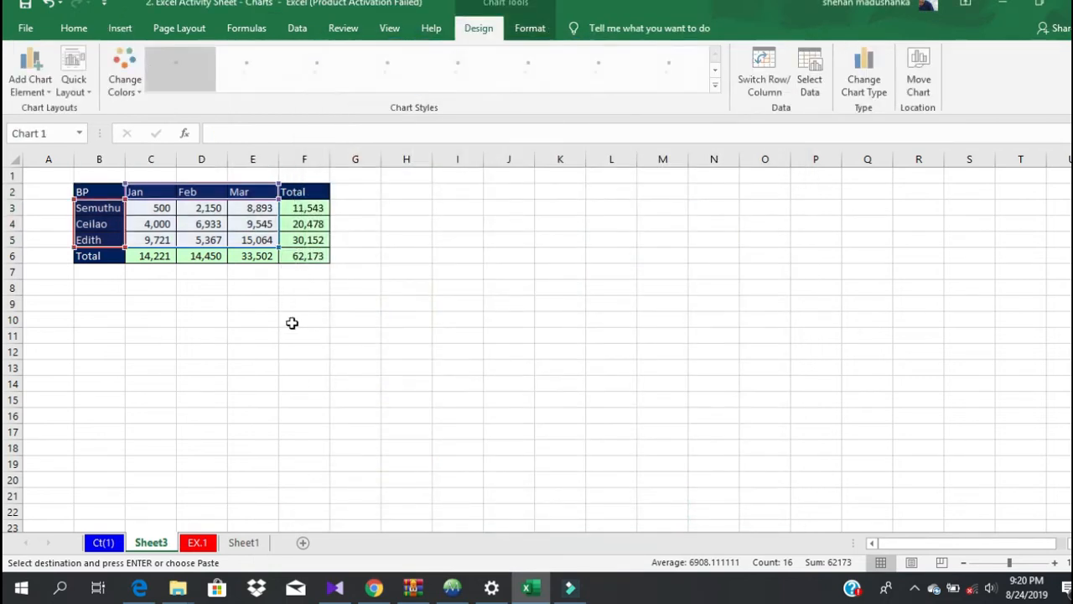
pyautogui.moveTo(506, 266)
pyautogui.mouseDown()
pyautogui.moveTo(498, 259)
pyautogui.moveTo(350, 307)
pyautogui.moveTo(231, 309)
pyautogui.mouseUp()
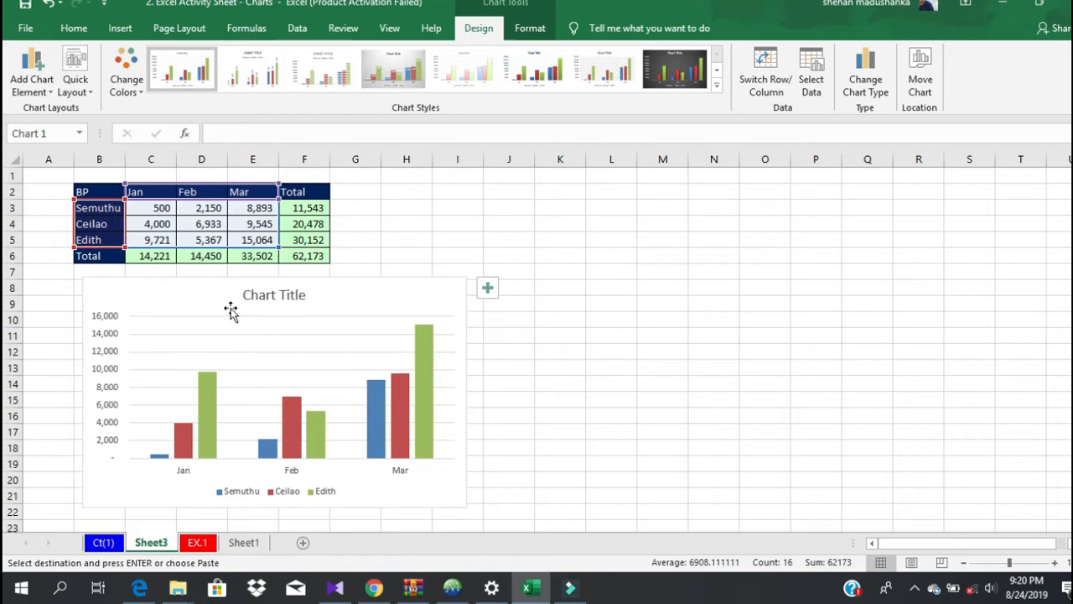
# Step: Apply the dark-background chart style with glossy columns to the clustered column chart and deselect the chart
pyautogui.click(716, 87)
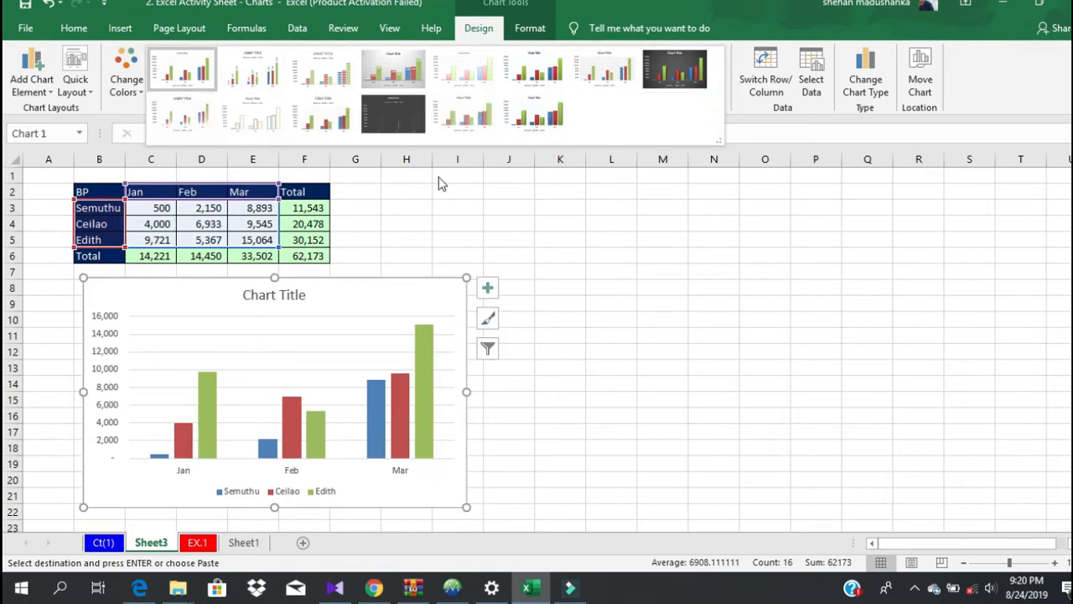
pyautogui.click(686, 73)
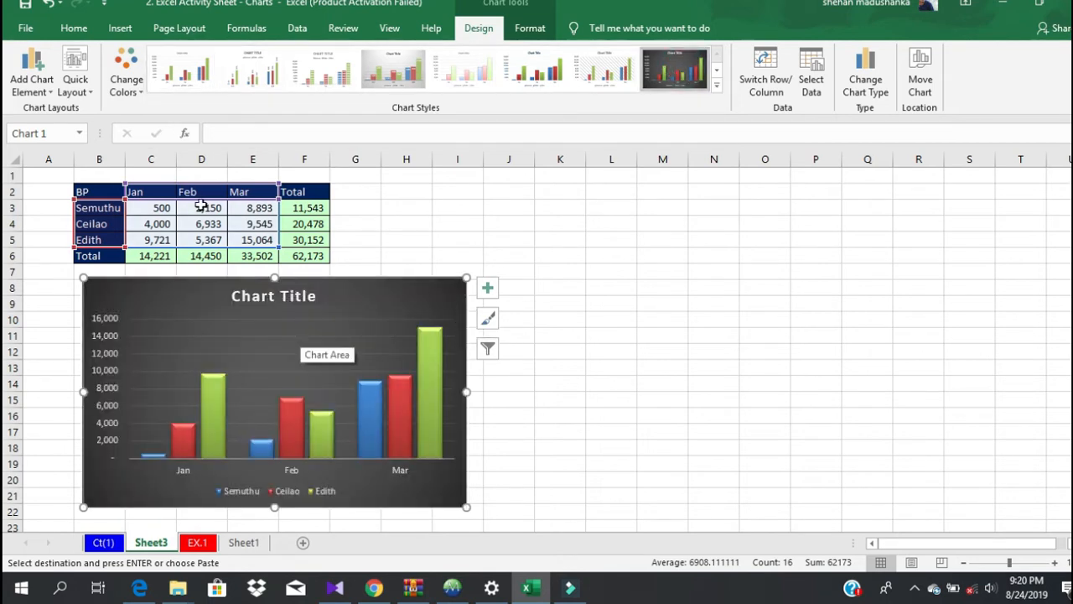
pyautogui.click(550, 268)
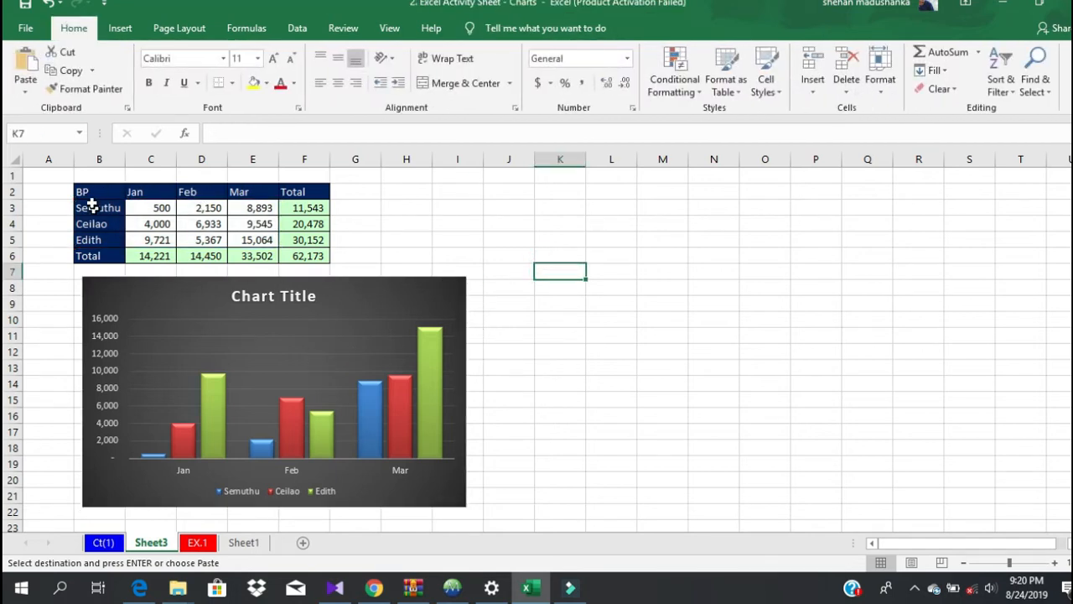
# Step: Open the recommended charts for the table including its totals and look through the suggestions
pyautogui.moveTo(90, 192); pyautogui.dragTo(313, 249)
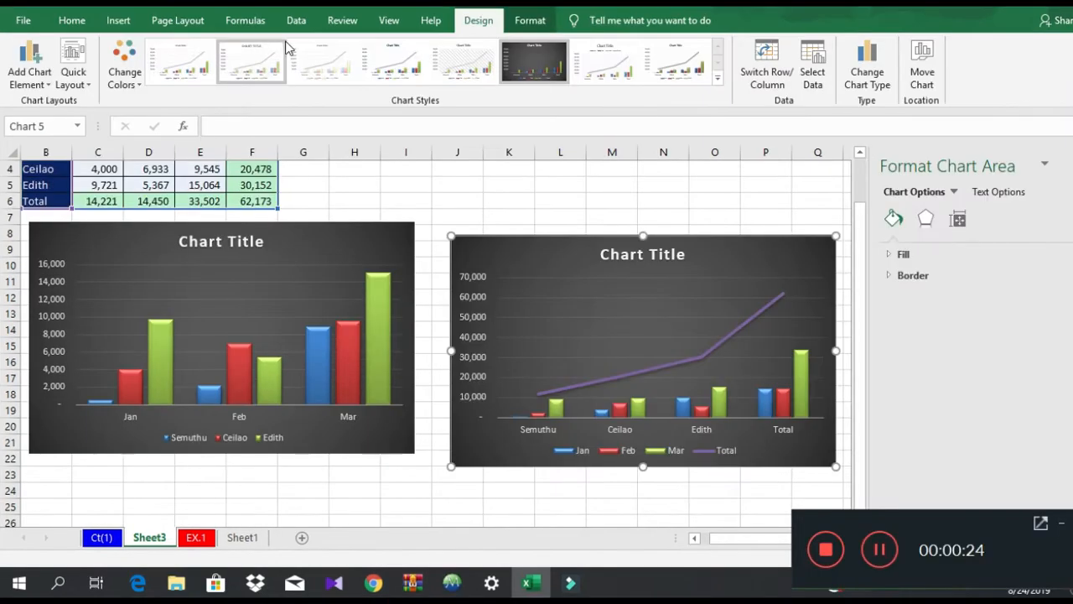
pyautogui.click(201, 185)
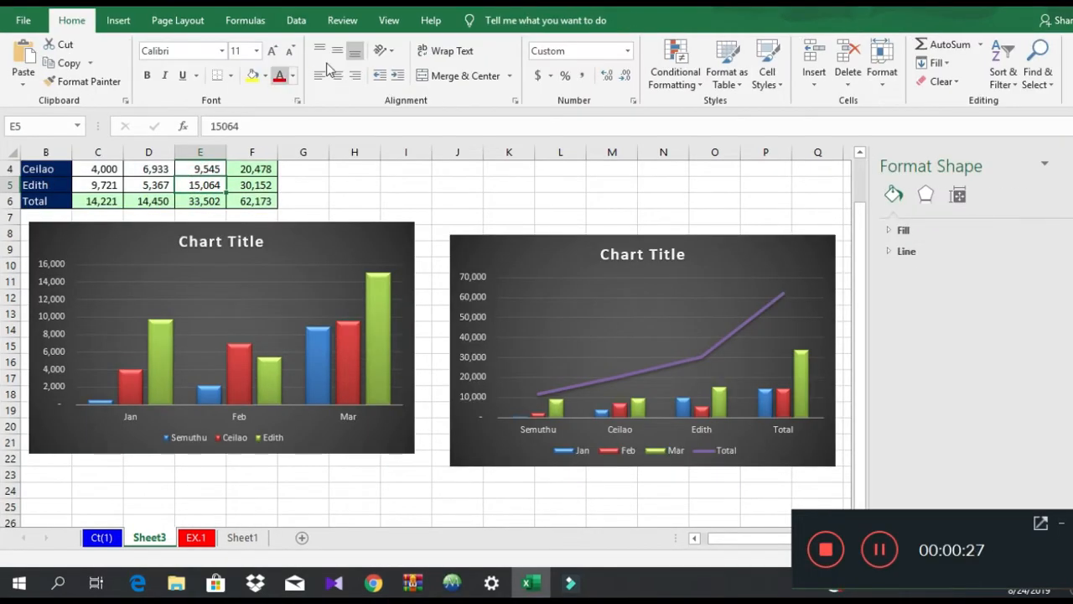
pyautogui.click(118, 20)
pyautogui.click(388, 78)
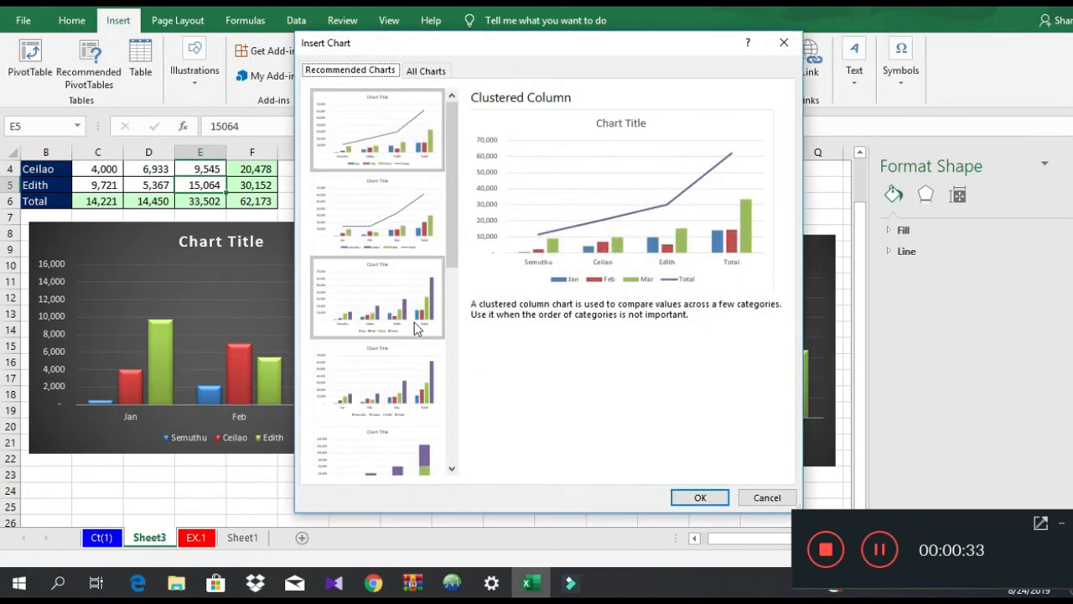
pyautogui.scroll(-4, 404, 332)
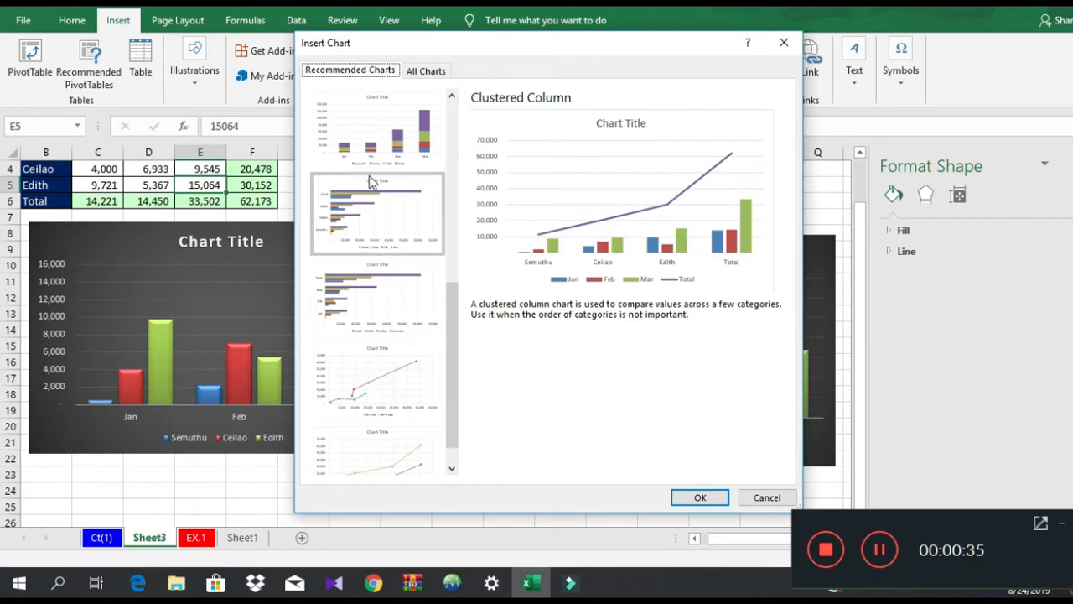
pyautogui.scroll(2, 371, 233)
# Step: Preview the column and bar suggestions and insert the stacked column chart that uses the table's row labels as categories
pyautogui.click(371, 233)
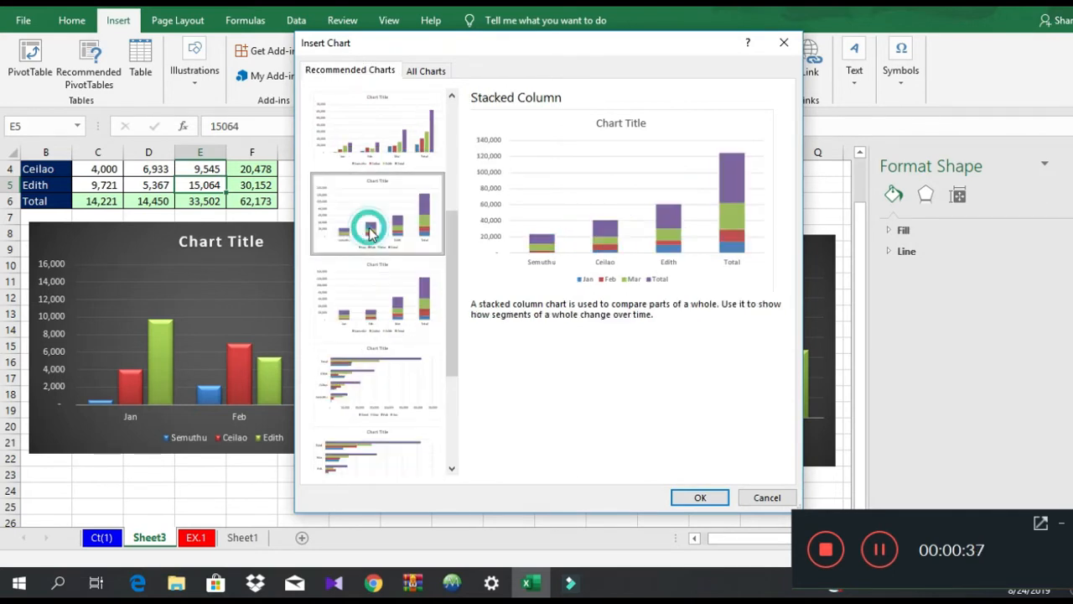
pyautogui.click(376, 295)
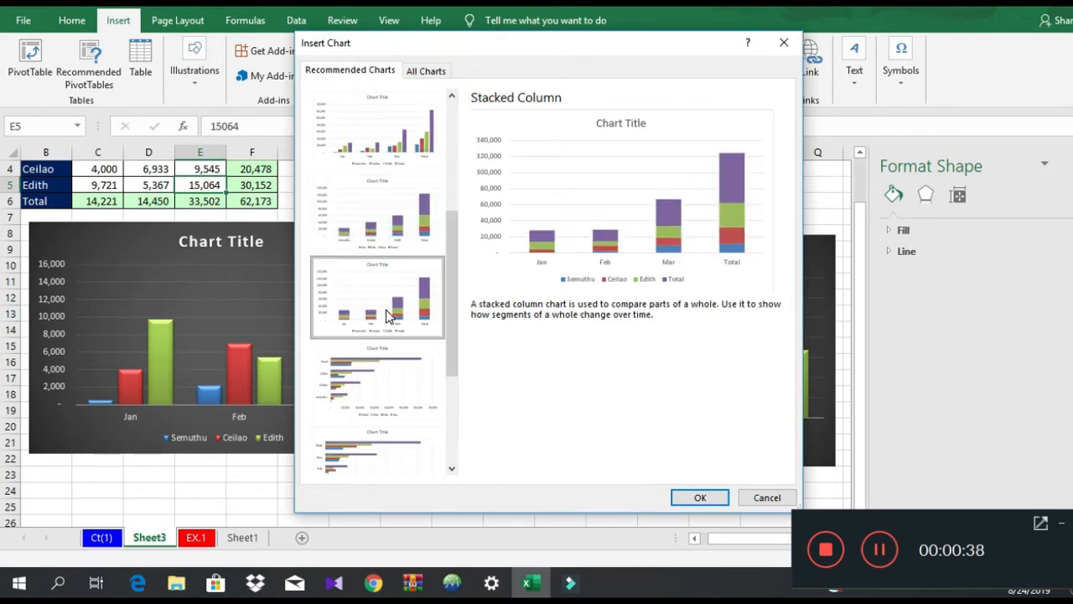
pyautogui.click(360, 122)
pyautogui.click(375, 404)
pyautogui.click(358, 215)
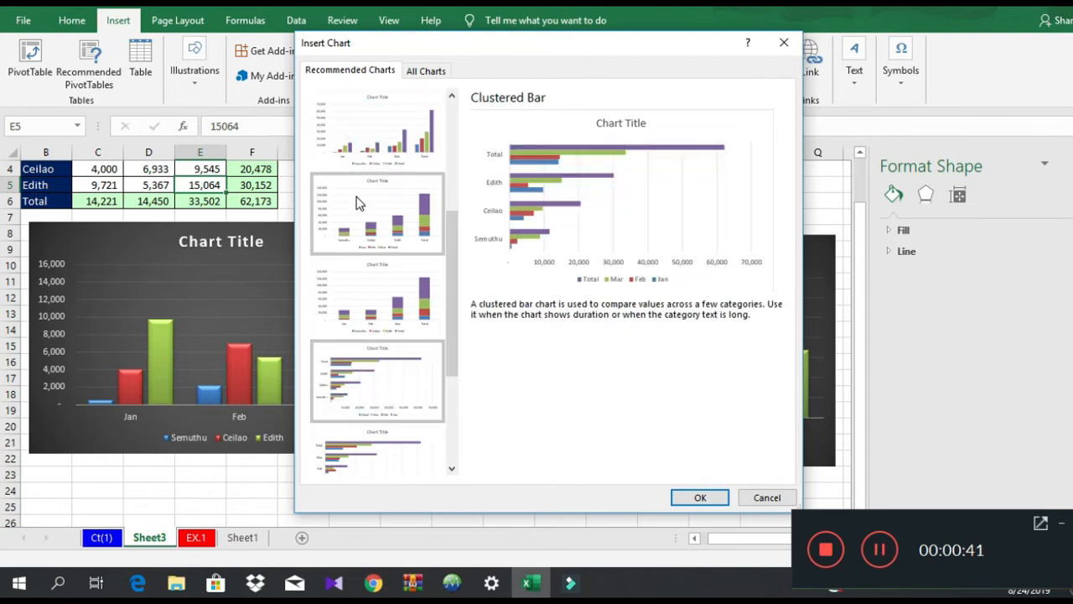
pyautogui.click(677, 498)
# Step: Move the newly inserted chart down the sheet, away from the existing charts
pyautogui.moveTo(546, 243); pyautogui.dragTo(342, 318)
pyautogui.scroll(-1, 375, 265)
pyautogui.scroll(-2, 376, 265)
pyautogui.moveTo(374, 257); pyautogui.dragTo(362, 366)
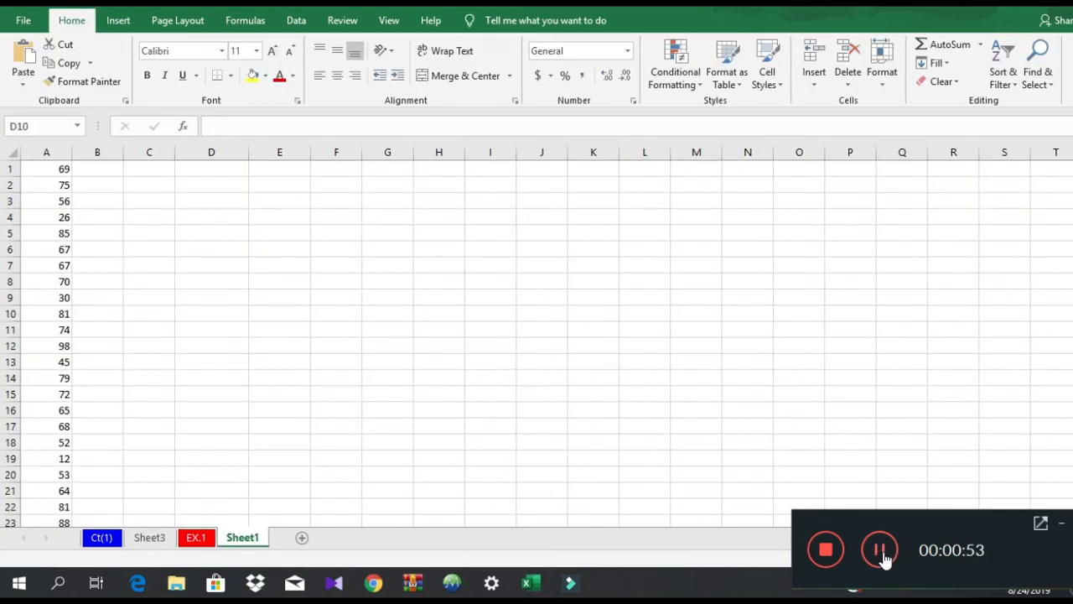
# Step: Move the numbers in A1:A37 of Sheet1 so that they start at cell B2, and check the moved column
pyautogui.click(53, 169)
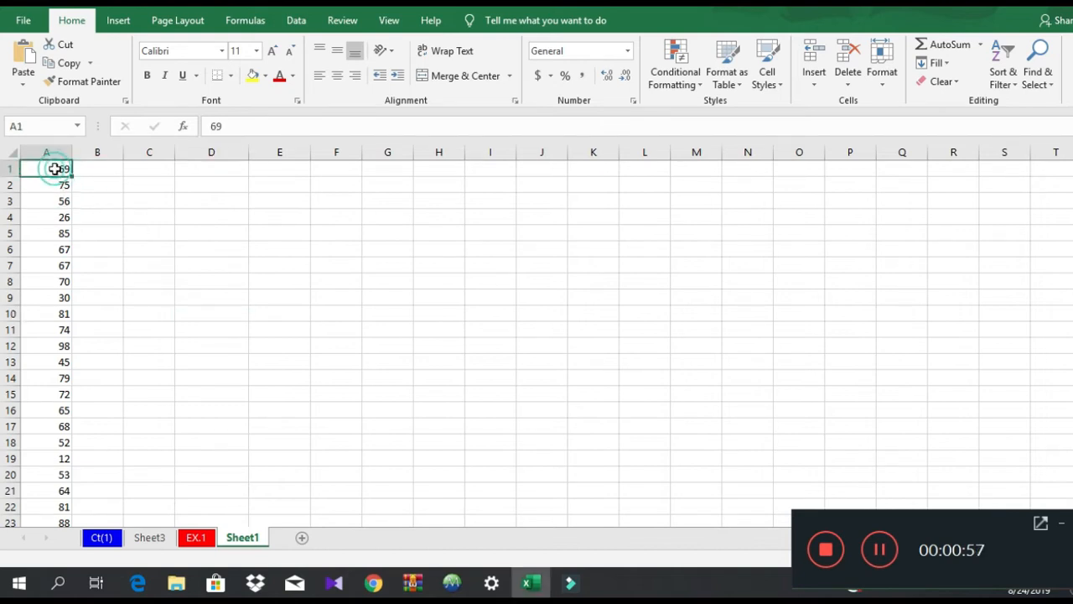
pyautogui.scroll(-8, 50, 357)
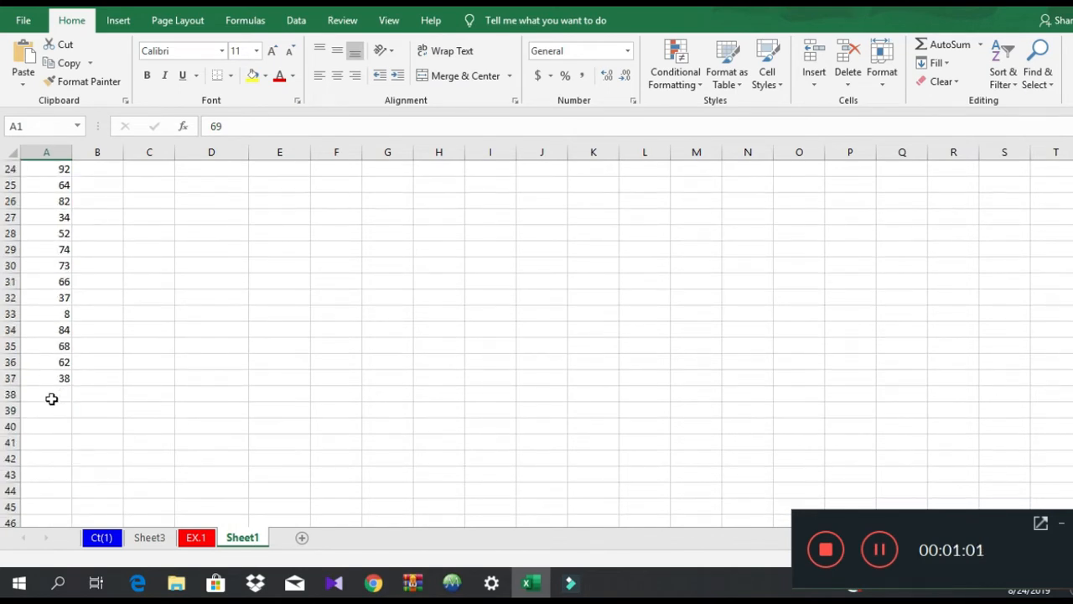
pyautogui.moveTo(50, 379); pyautogui.dragTo(51, 149)
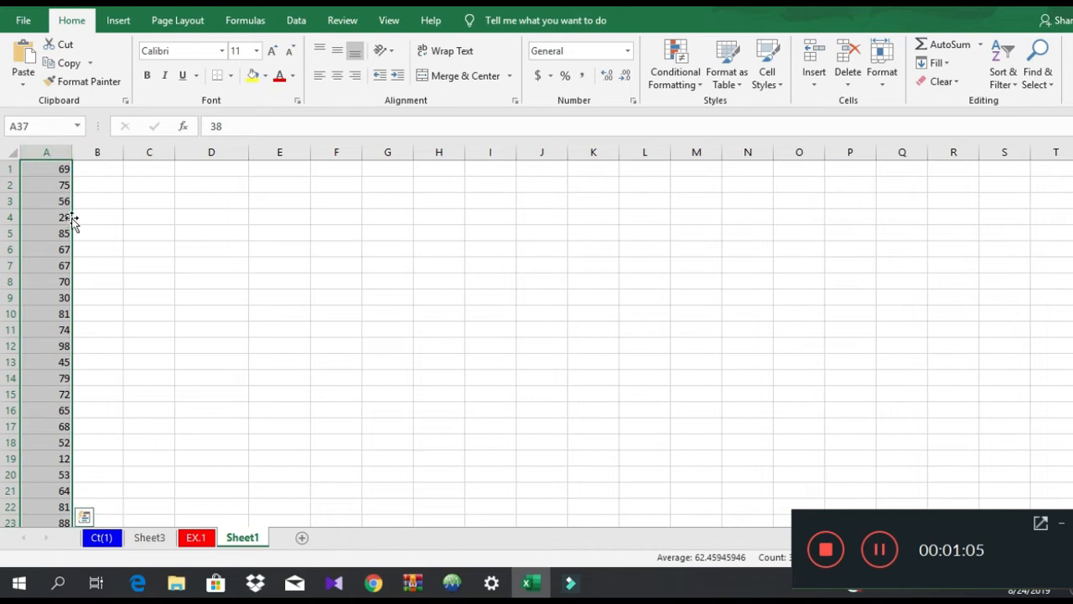
pyautogui.moveTo(73, 223); pyautogui.dragTo(105, 229)
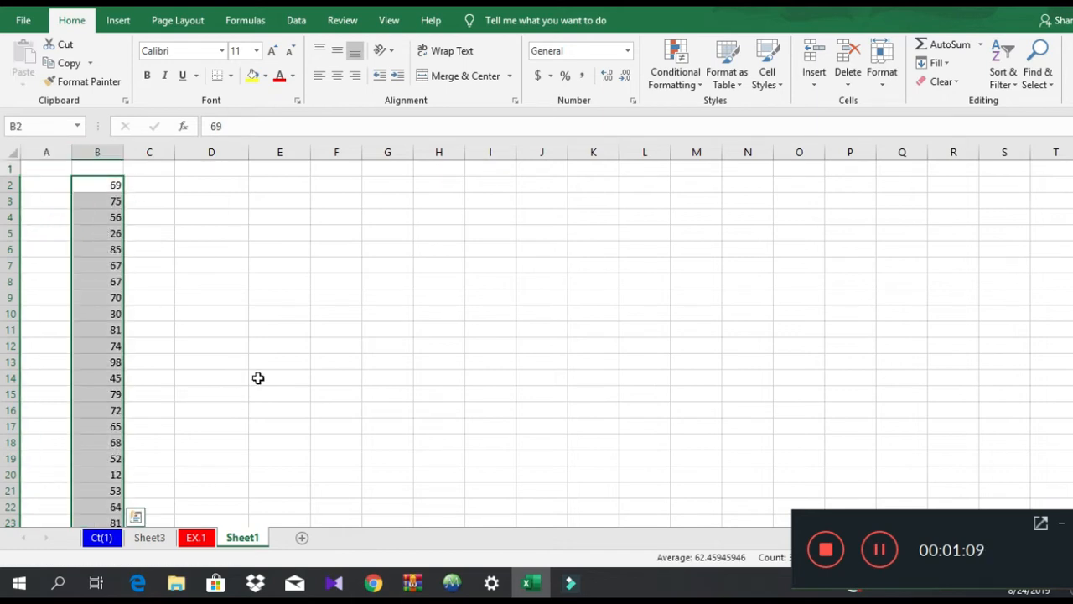
pyautogui.scroll(-3, 257, 378)
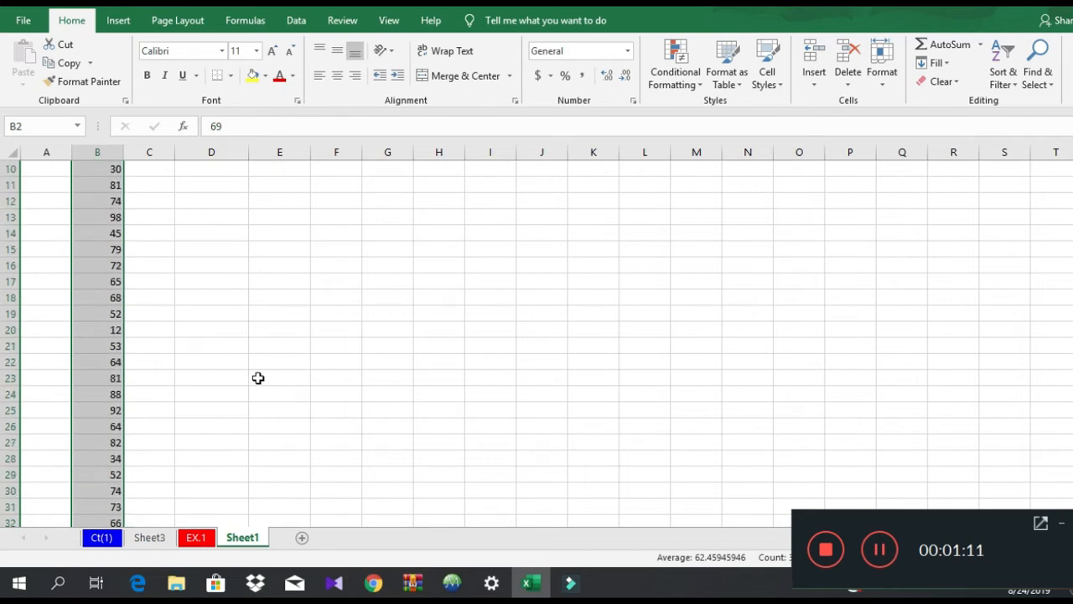
pyautogui.scroll(-7, 257, 378)
pyautogui.scroll(7, 257, 378)
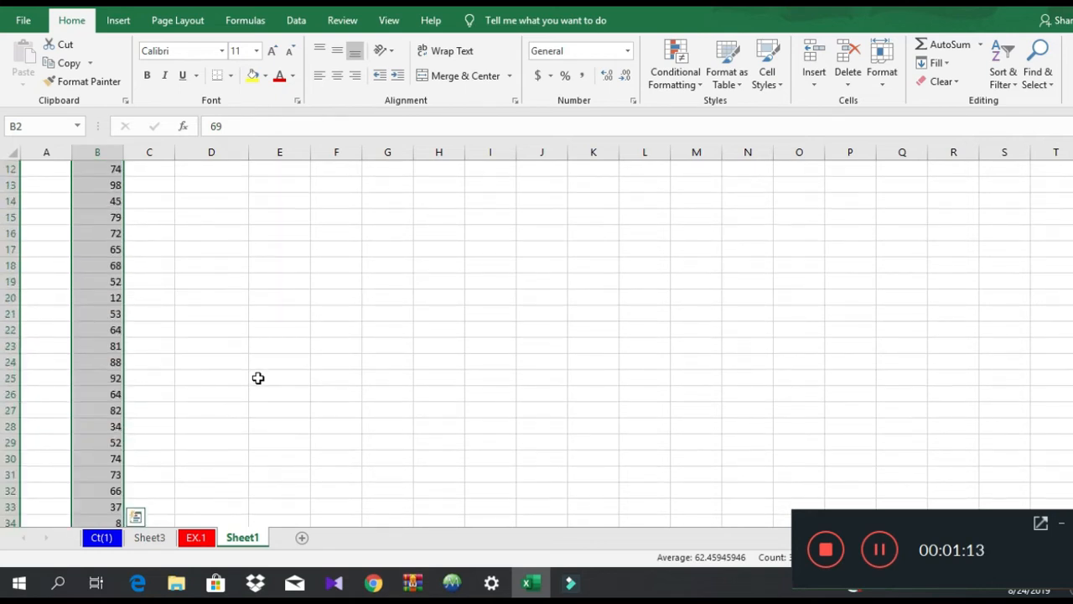
pyautogui.scroll(4, 257, 378)
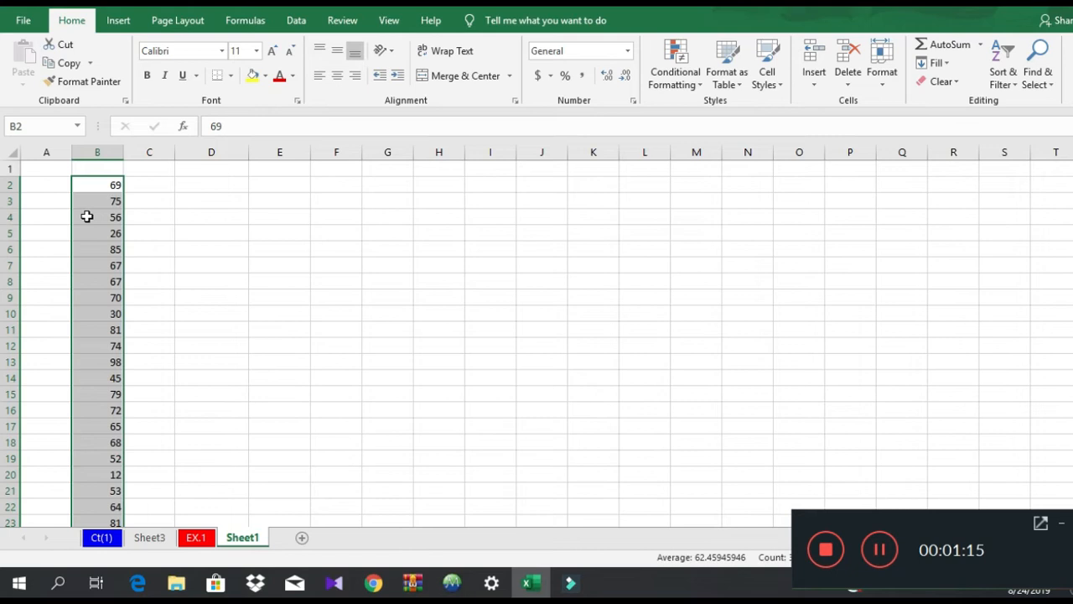
# Step: Create a PivotTable on a new worksheet from the numbers in B2:B38 of Sheet1
pyautogui.click(86, 216)
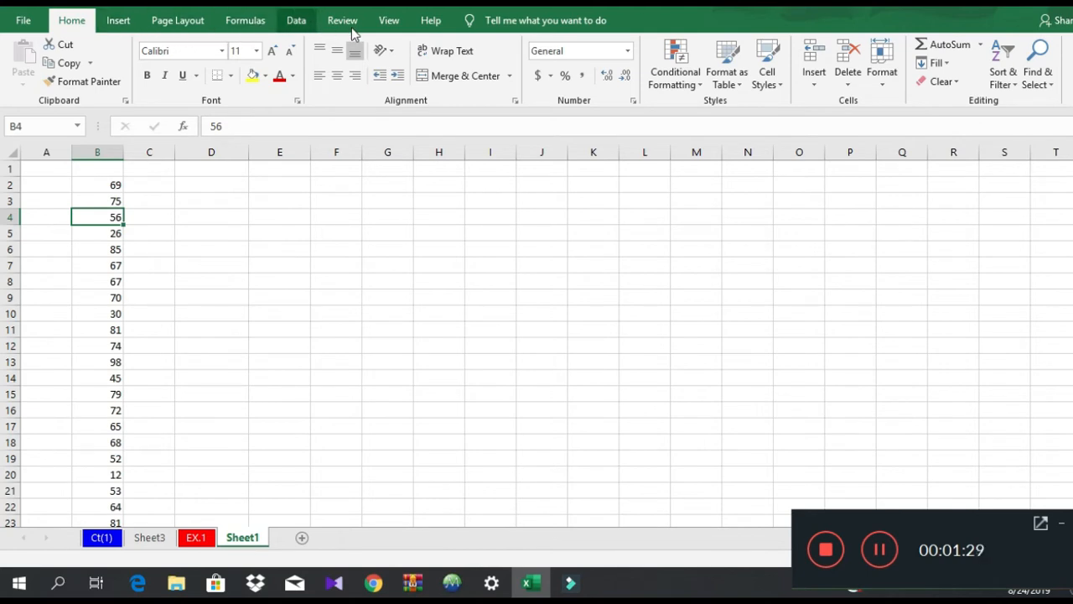
pyautogui.click(304, 24)
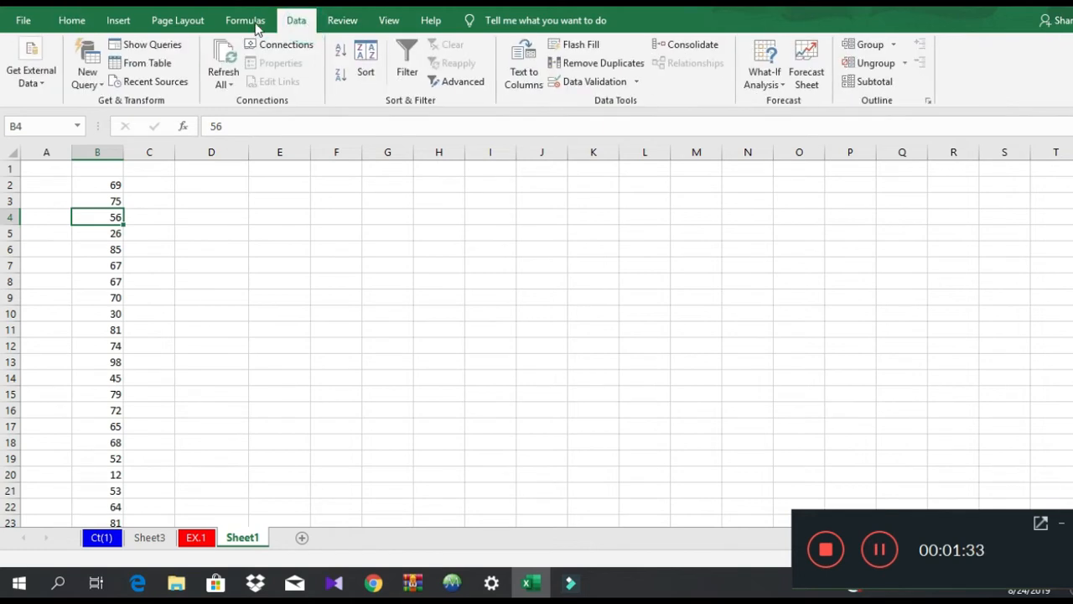
pyautogui.click(110, 24)
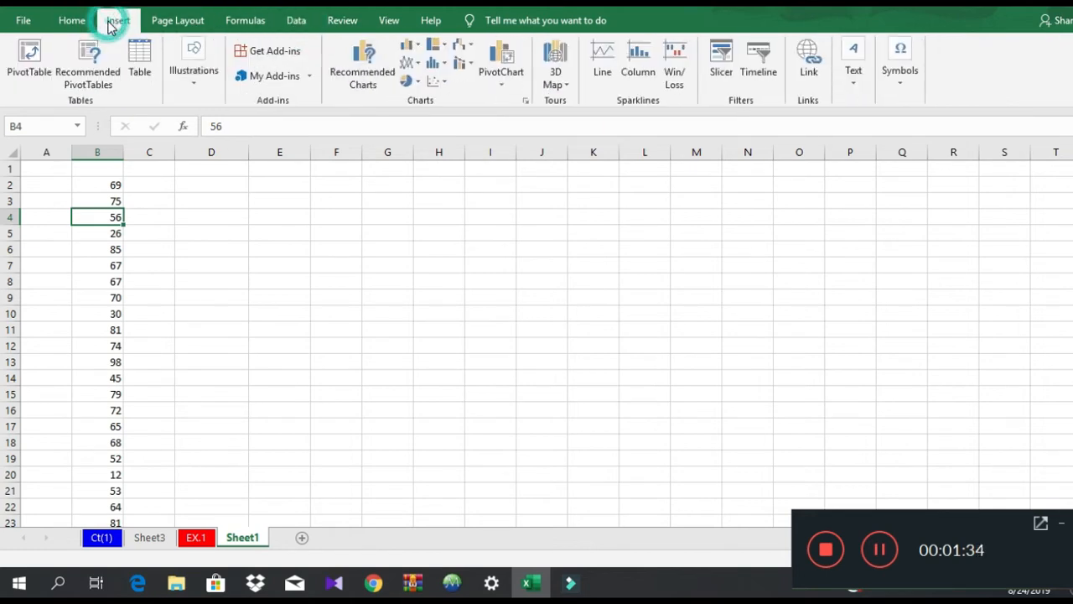
pyautogui.click(24, 89)
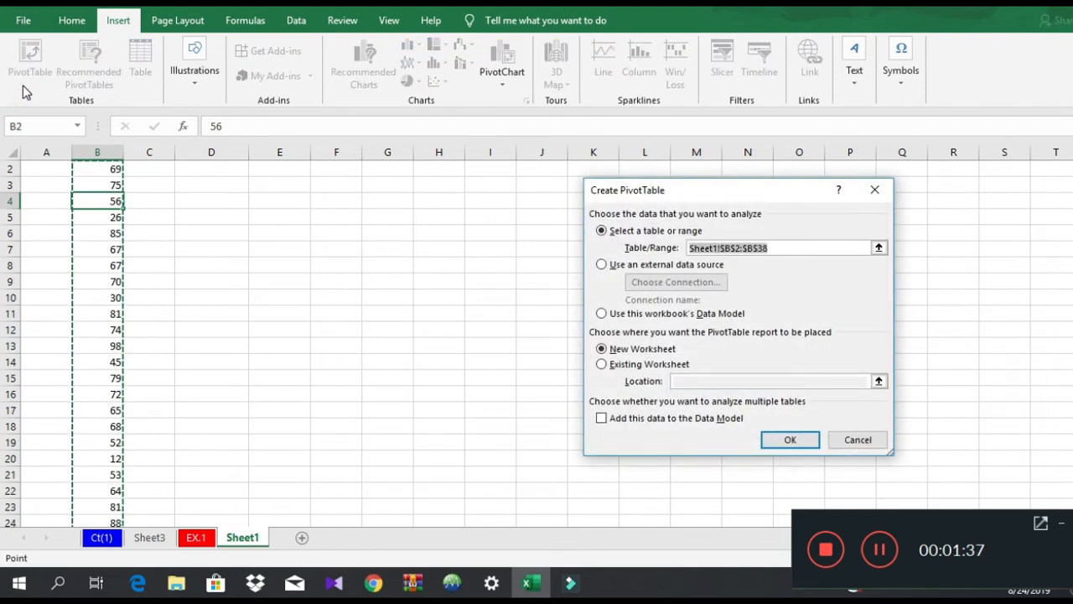
pyautogui.click(776, 442)
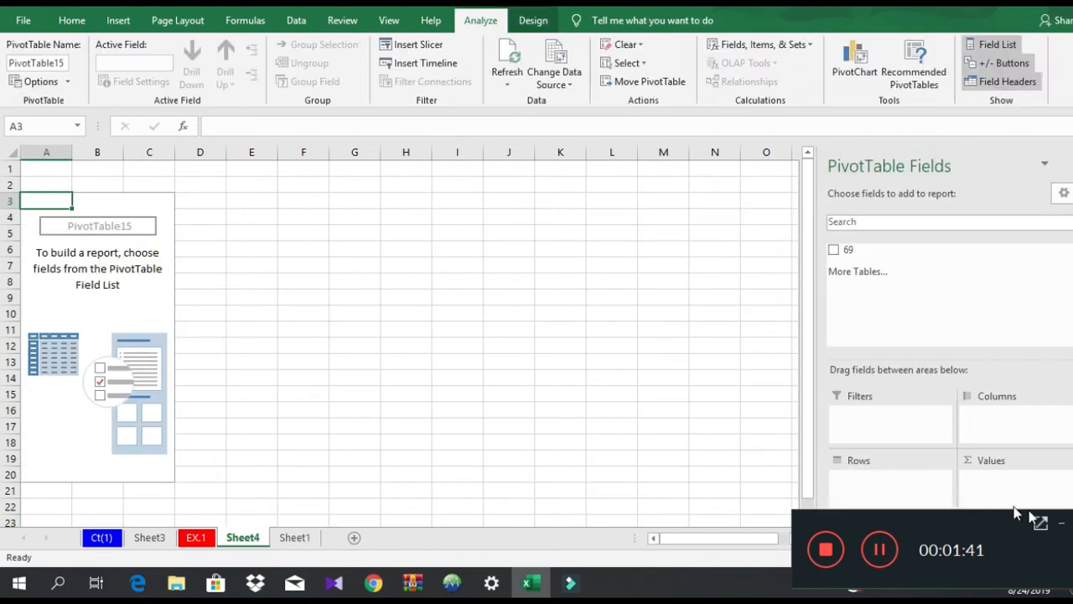
pyautogui.click(1061, 525)
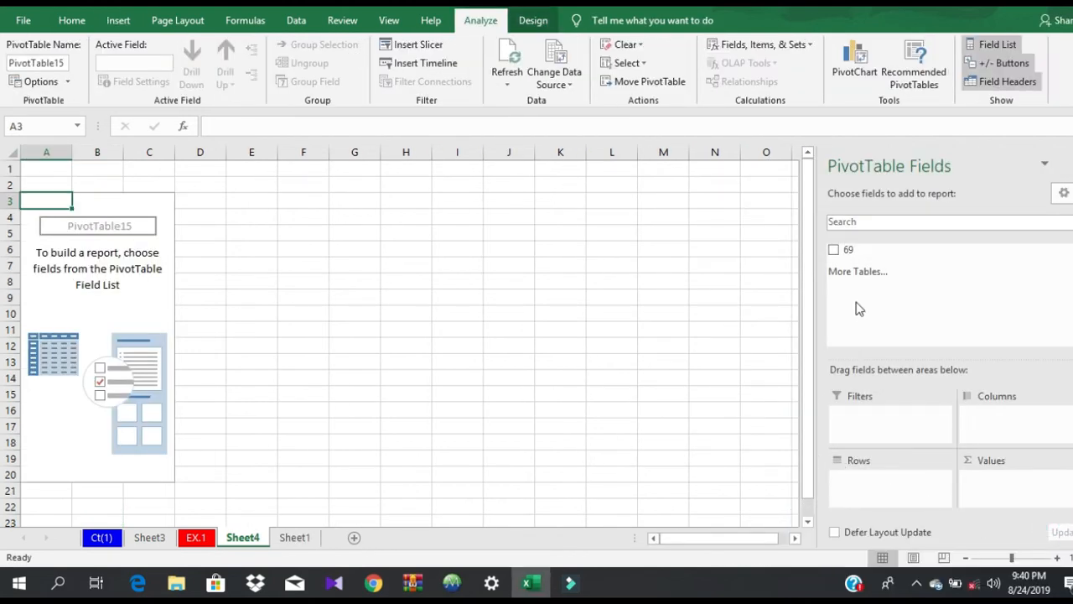
# Step: Add the 69 field to the PivotTable's values and summarize it by Count
pyautogui.moveTo(838, 249); pyautogui.dragTo(1039, 510)
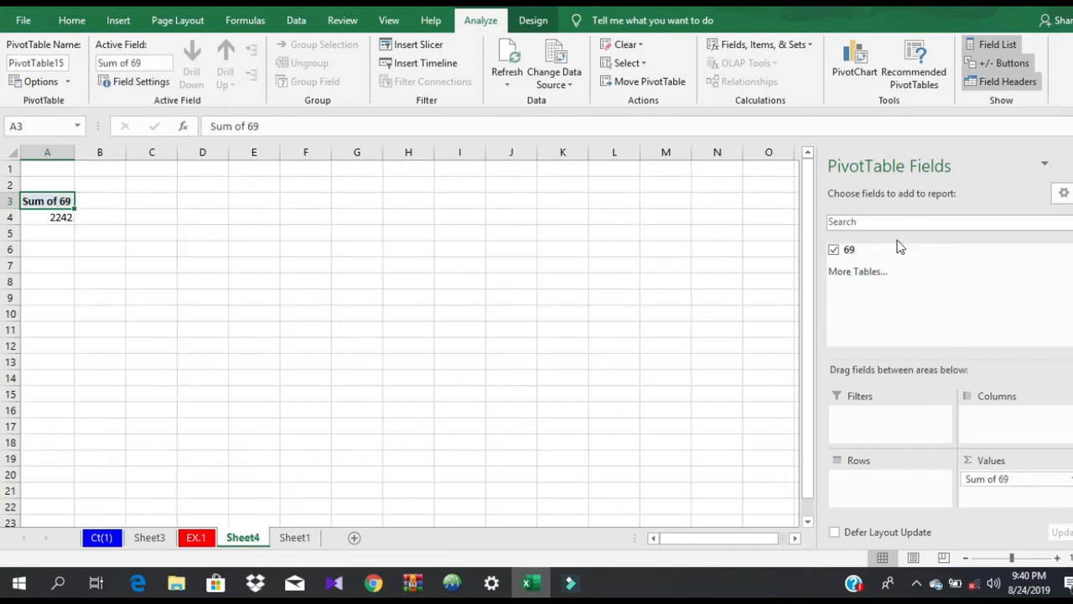
pyautogui.click(1068, 478)
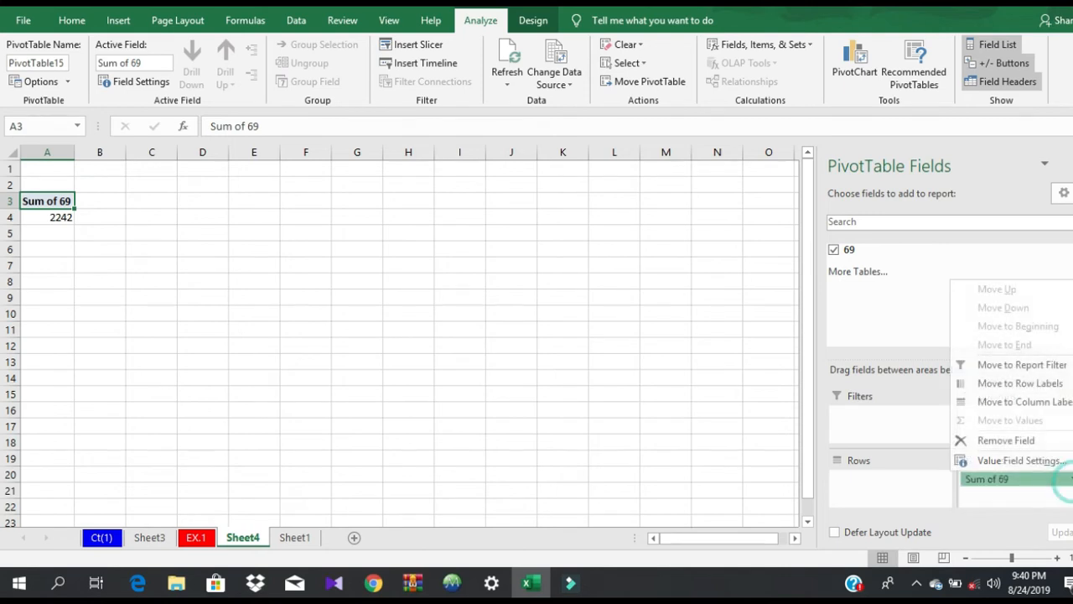
pyautogui.click(1067, 460)
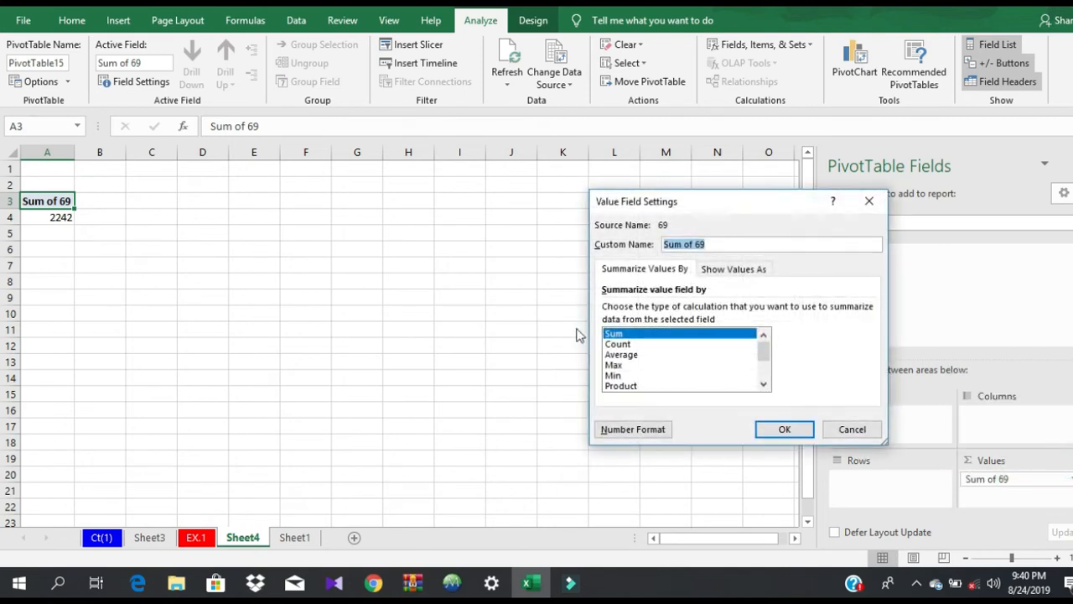
pyautogui.doubleClick(618, 345)
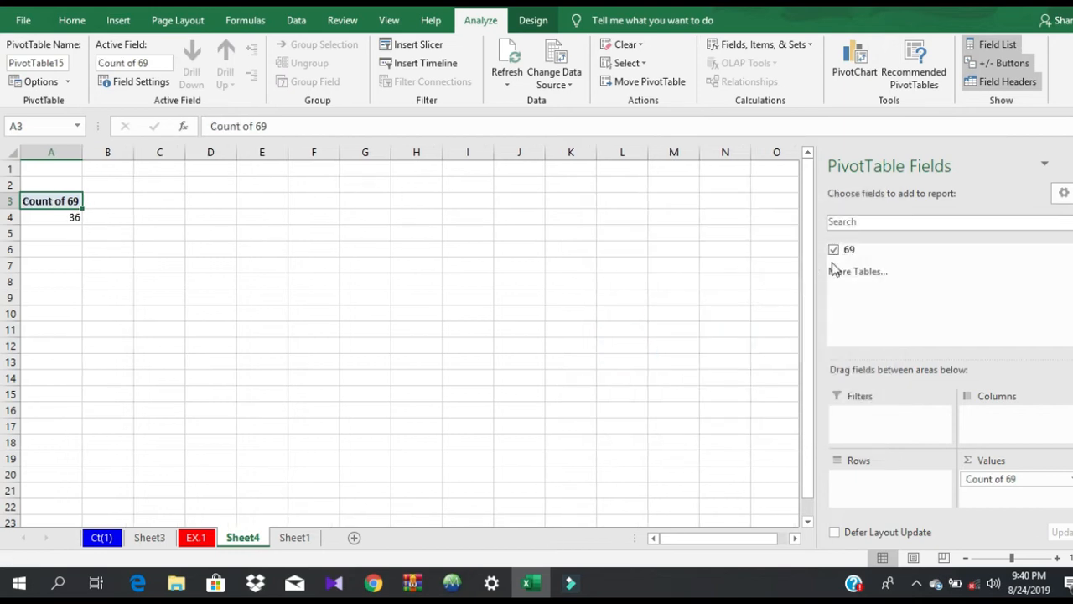
# Step: Add the 69 field to the PivotTable's rows as well and look through the resulting list down to the grand total
pyautogui.moveTo(879, 249); pyautogui.dragTo(848, 474)
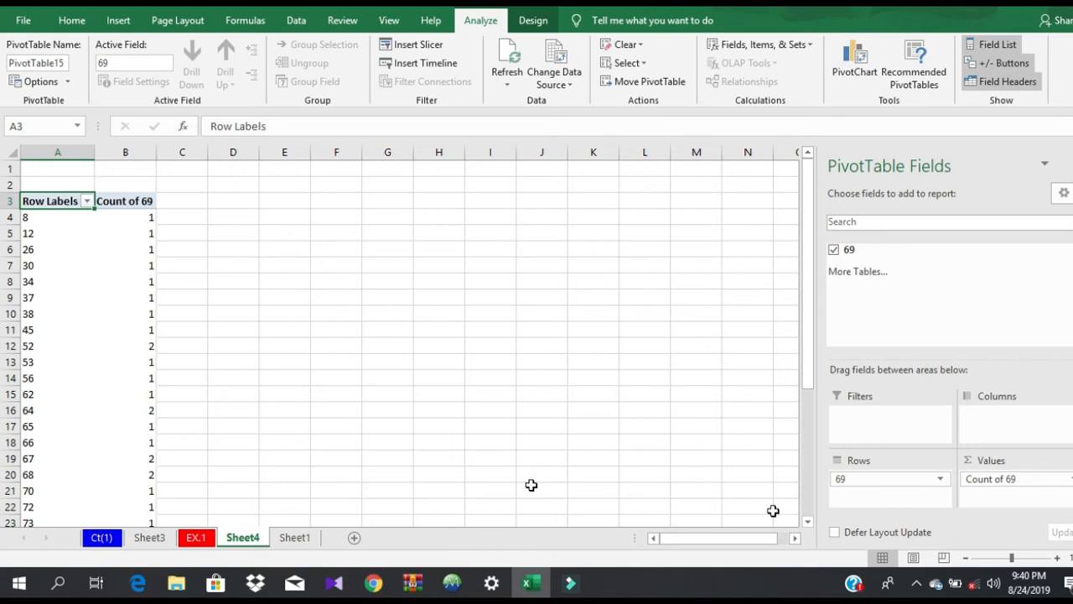
pyautogui.scroll(-4, 331, 420)
pyautogui.scroll(1, 327, 404)
pyautogui.scroll(3, 326, 404)
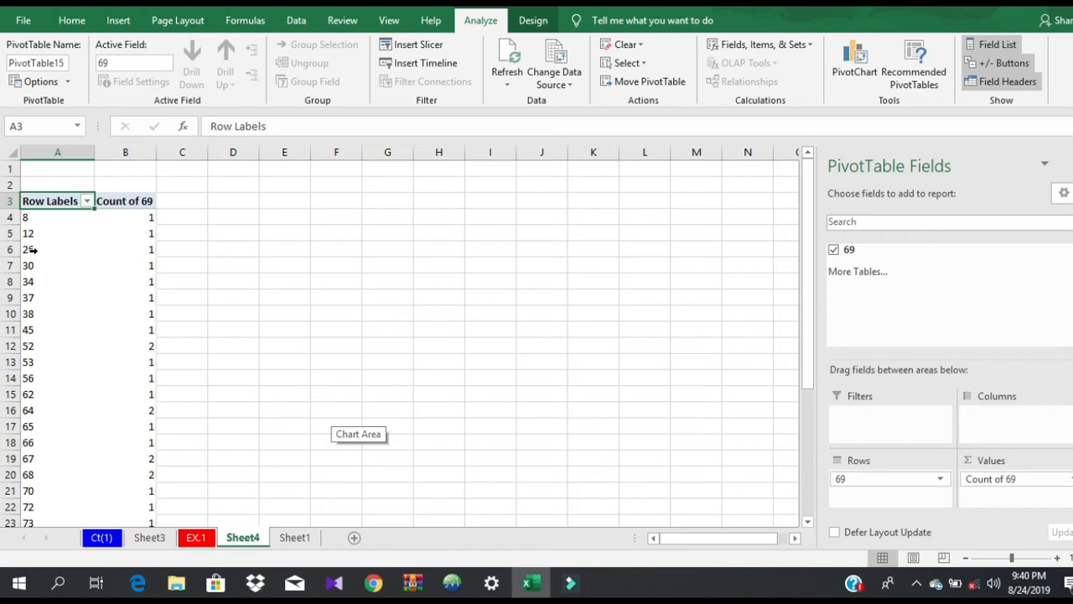
pyautogui.click(87, 232)
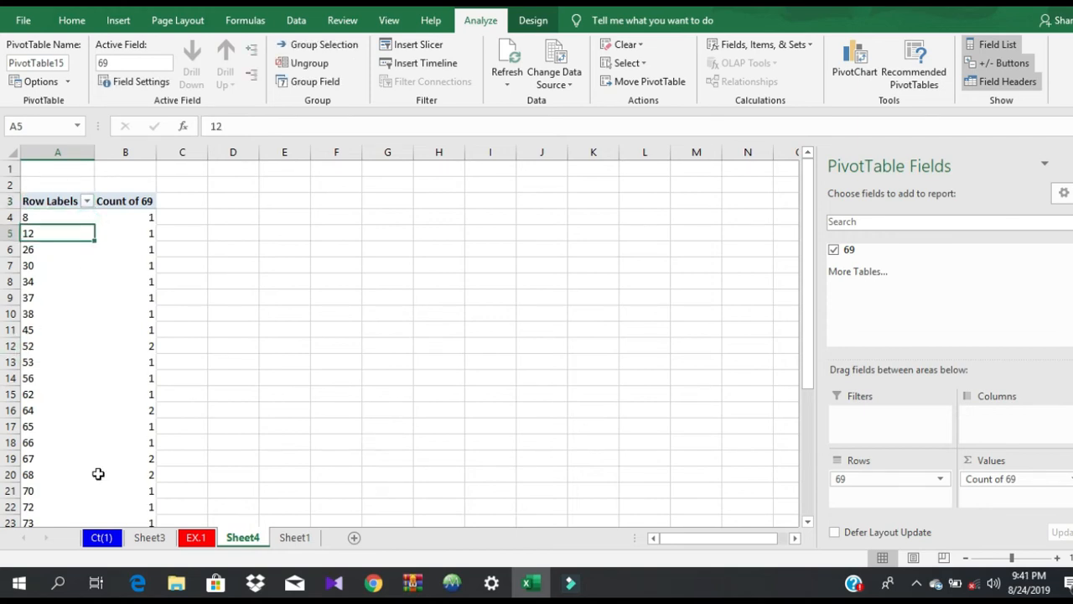
pyautogui.scroll(-5, 96, 472)
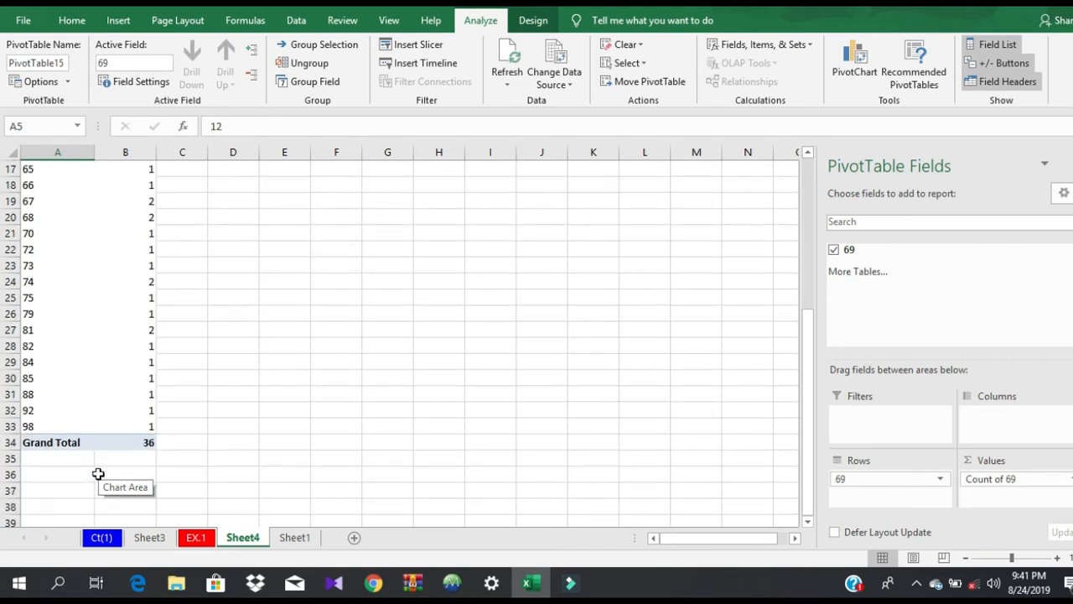
pyautogui.scroll(5, 98, 473)
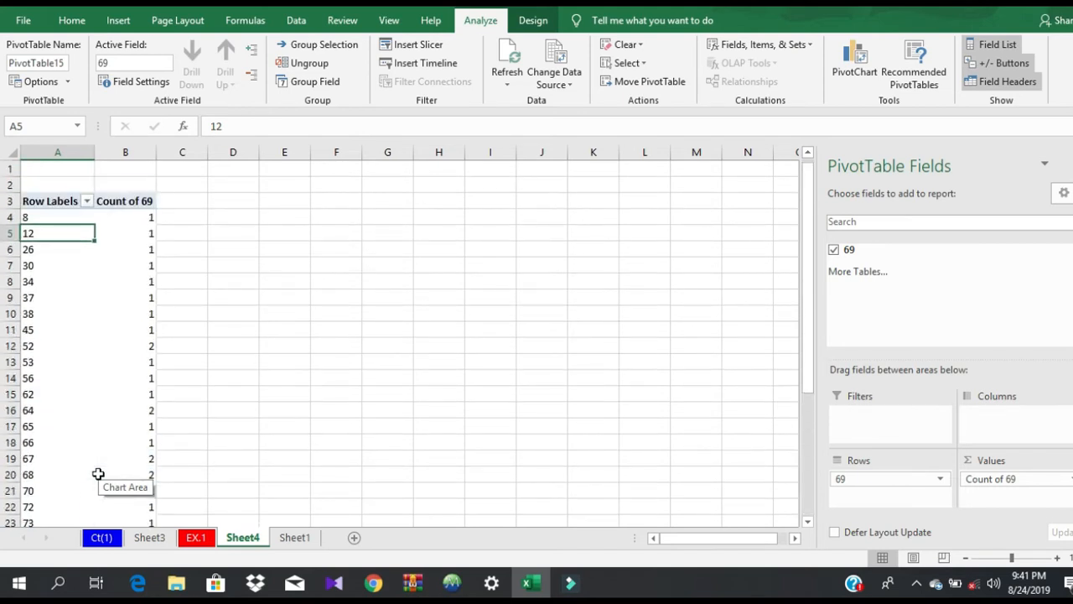
# Step: Group the PivotTable's row labels into intervals of 10, starting at 0 and ending at 100
pyautogui.click(48, 270)
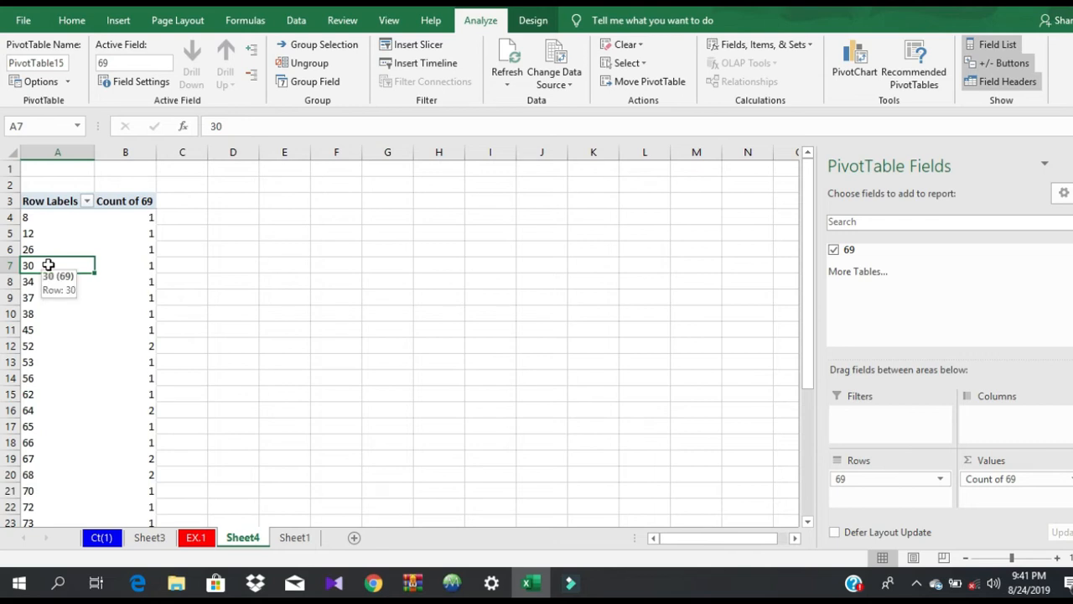
pyautogui.rightClick(48, 265)
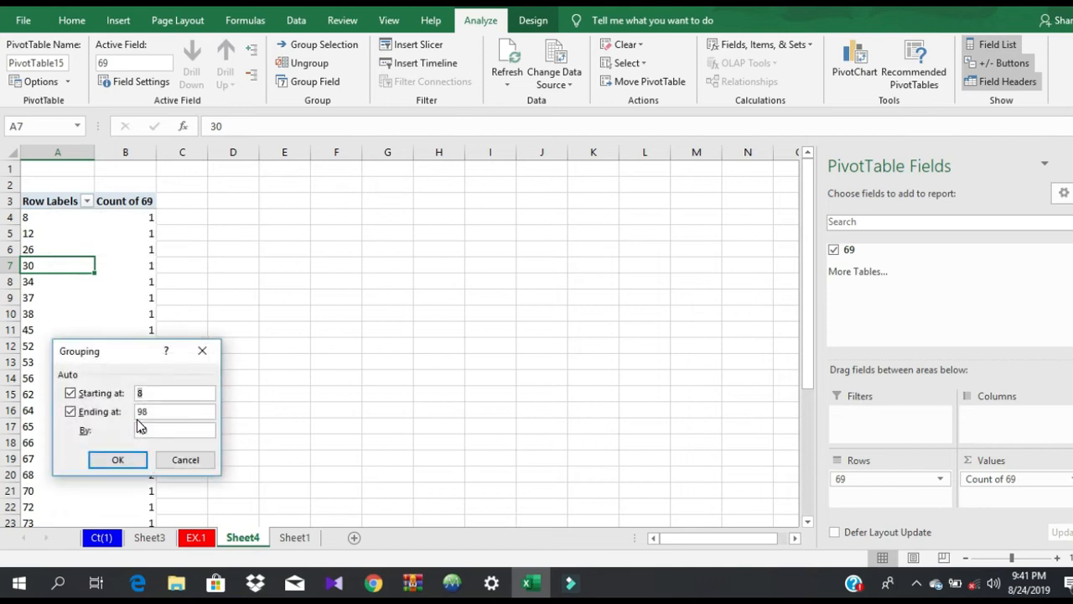
pyautogui.click(158, 392)
pyautogui.write('0')
pyautogui.click(174, 407)
pyautogui.click(139, 457)
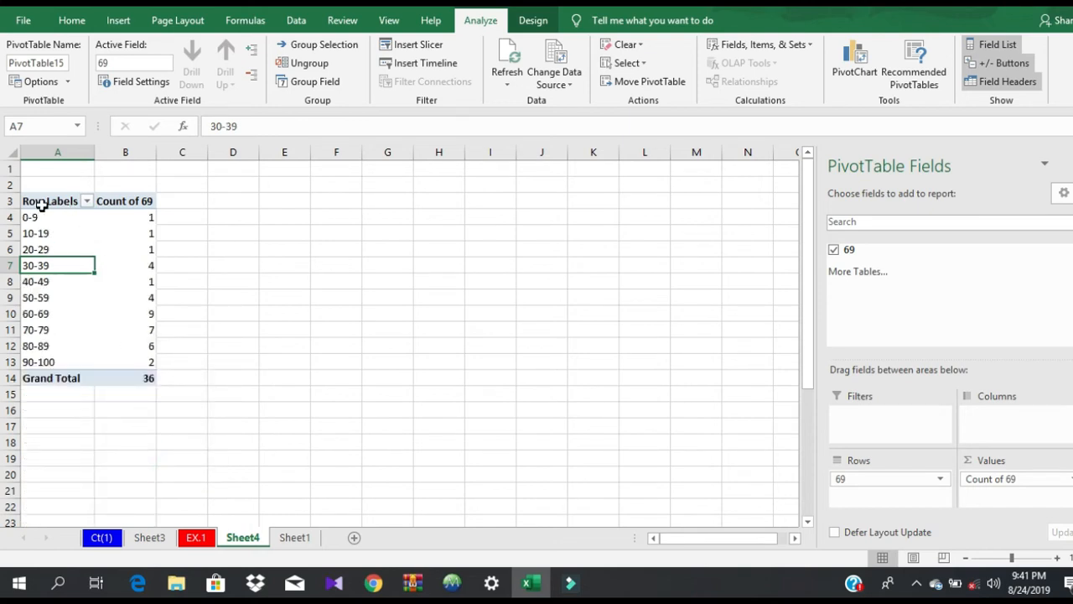
# Step: Preview the Pie, 3-D Pie and Pie of Pie types for the grouped PivotTable and insert a 3-D Pie PivotChart
pyautogui.moveTo(42, 203); pyautogui.dragTo(112, 366)
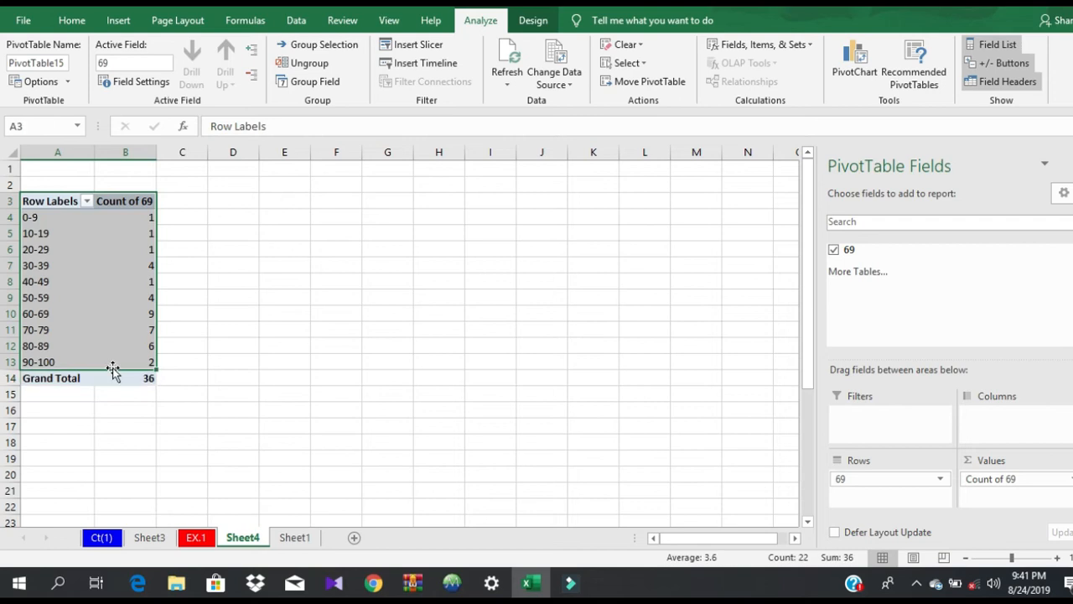
pyautogui.click(109, 287)
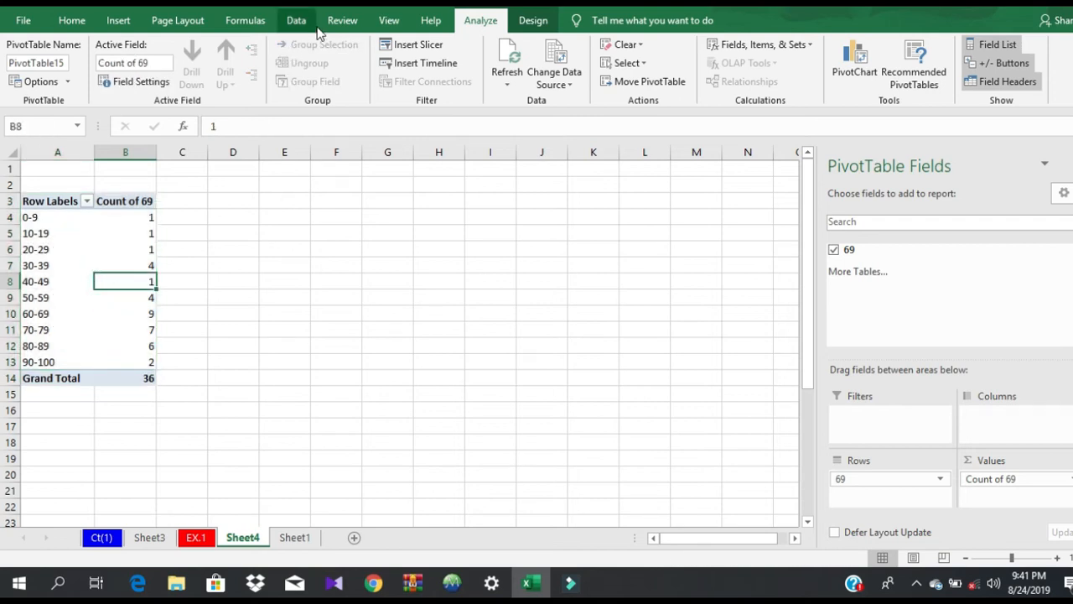
pyautogui.click(118, 22)
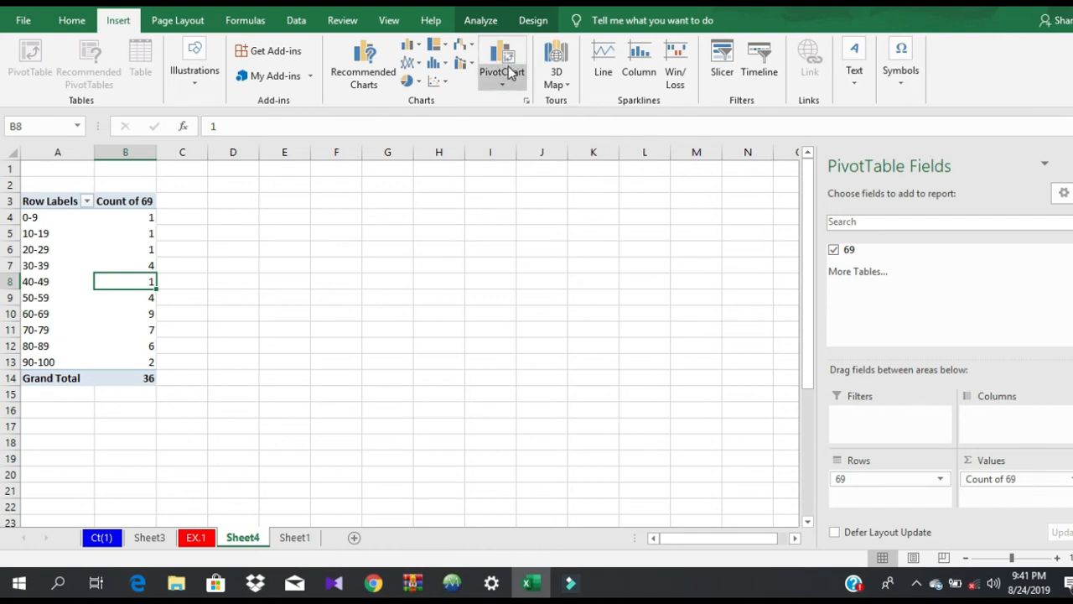
pyautogui.click(507, 73)
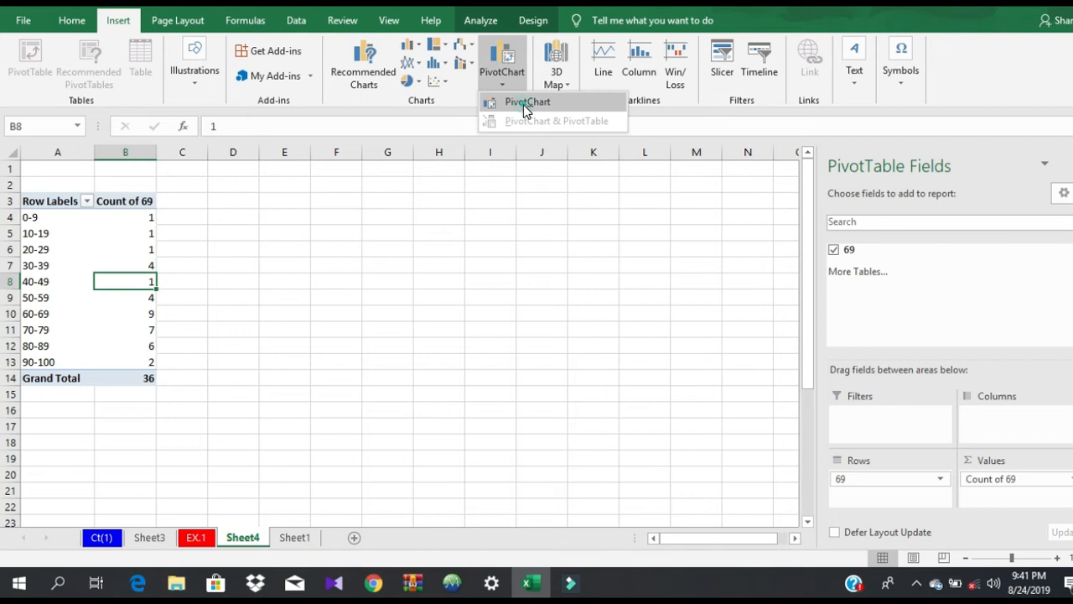
pyautogui.click(524, 104)
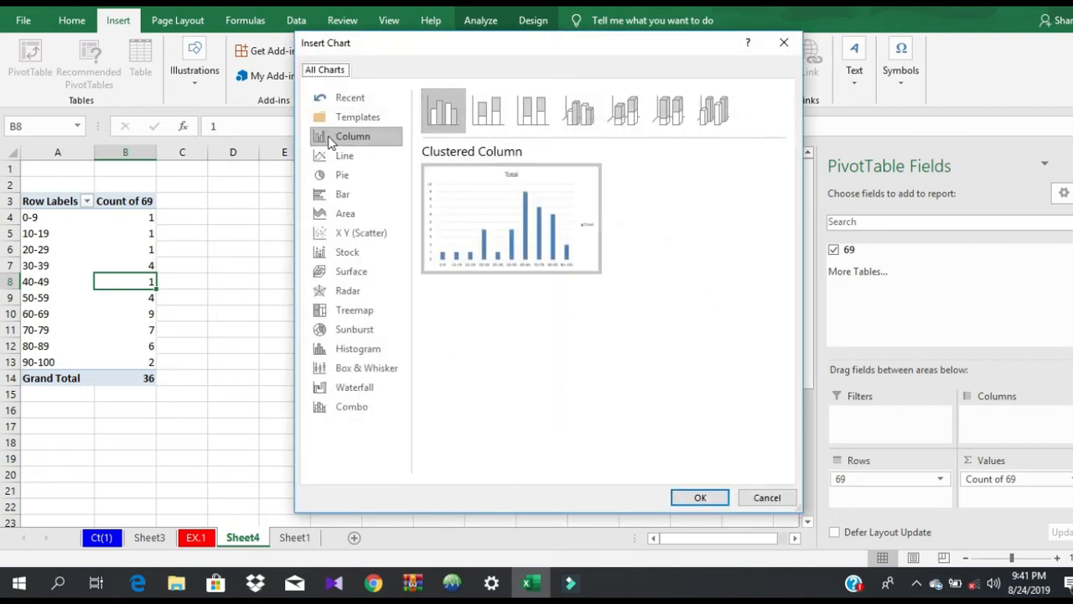
pyautogui.click(345, 175)
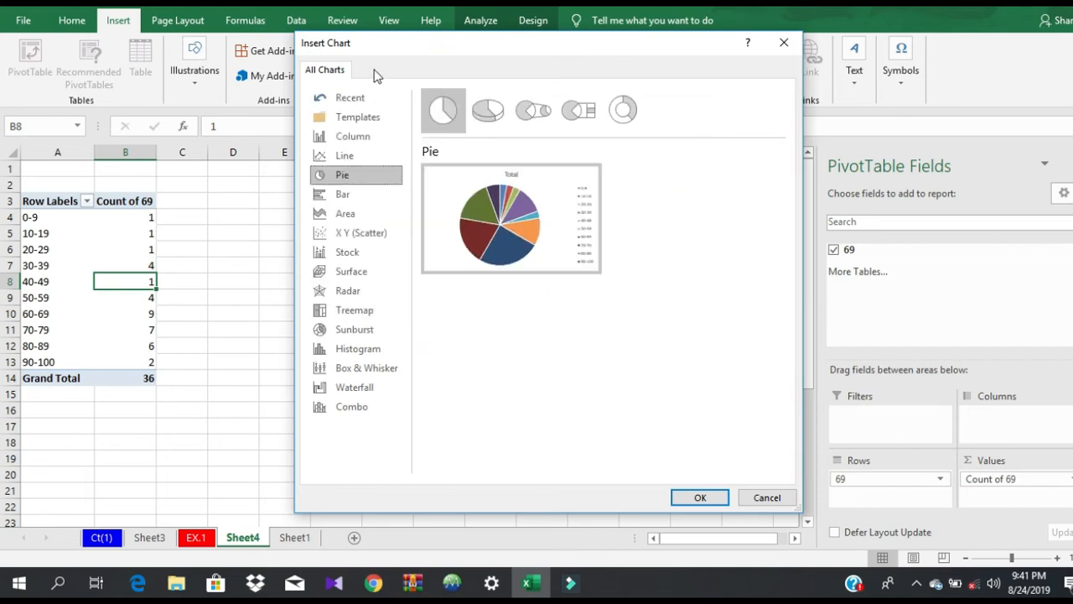
pyautogui.click(478, 111)
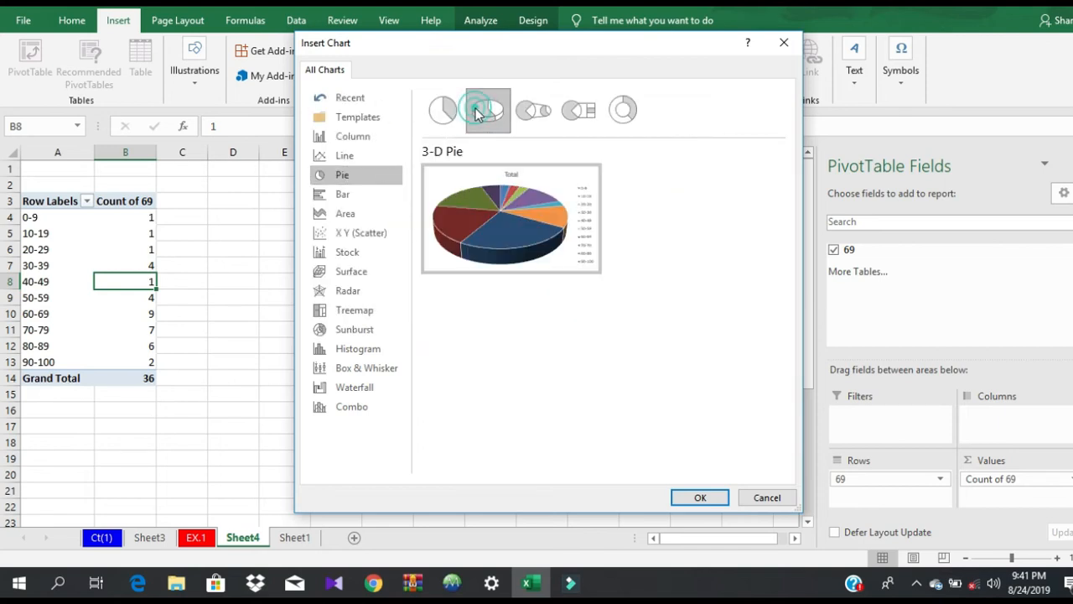
pyautogui.click(526, 121)
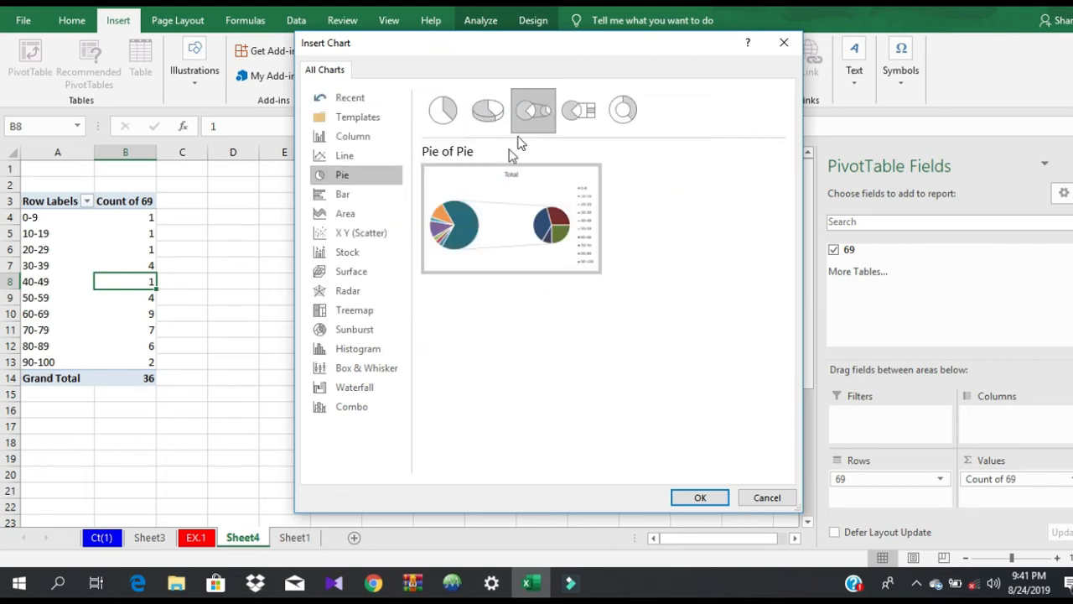
pyautogui.click(471, 126)
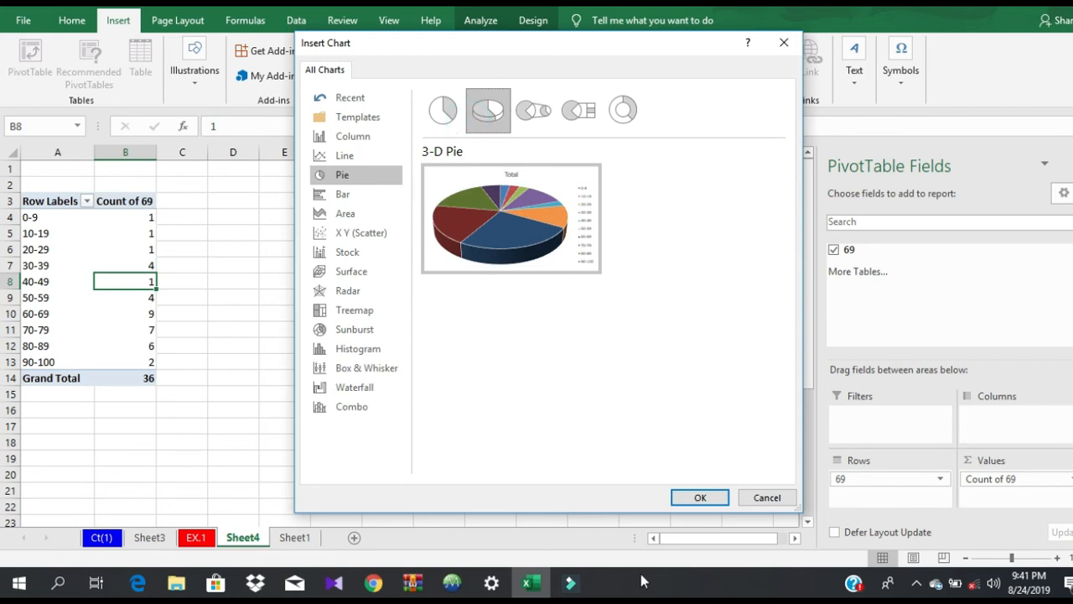
pyautogui.click(700, 495)
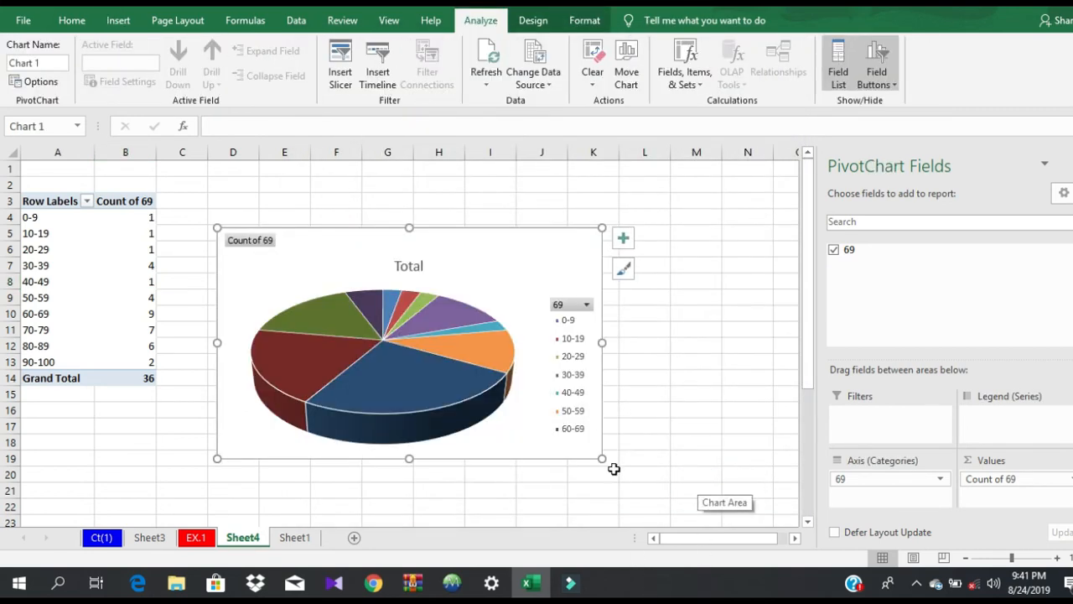
# Step: Move the pie chart up and away from the PivotTable and shrink it to span about columns I to N, rows 1 to 10
pyautogui.moveTo(600, 459); pyautogui.dragTo(646, 470)
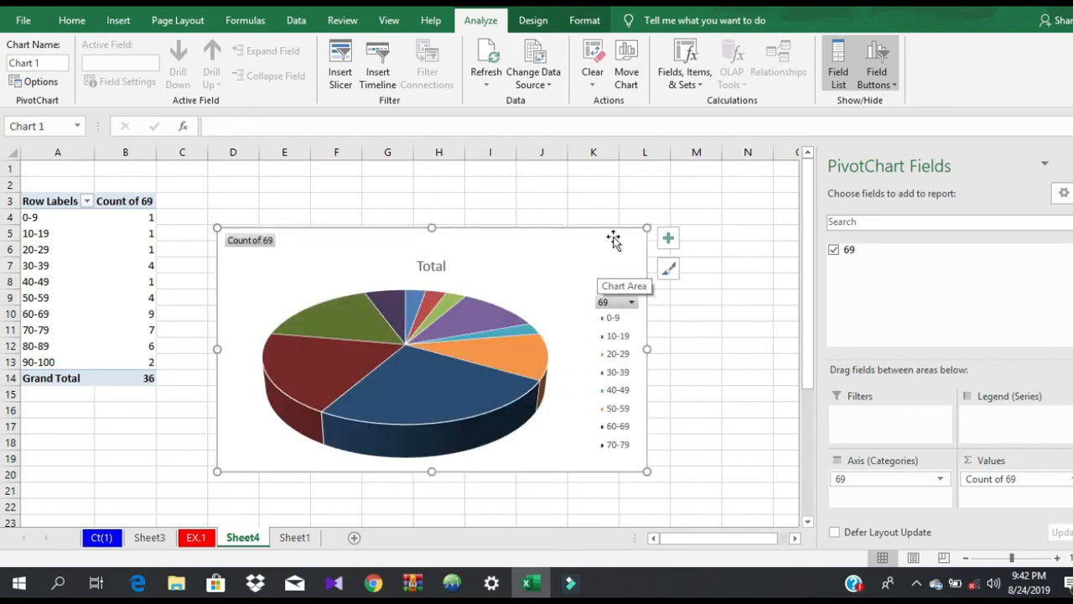
pyautogui.click(96, 235)
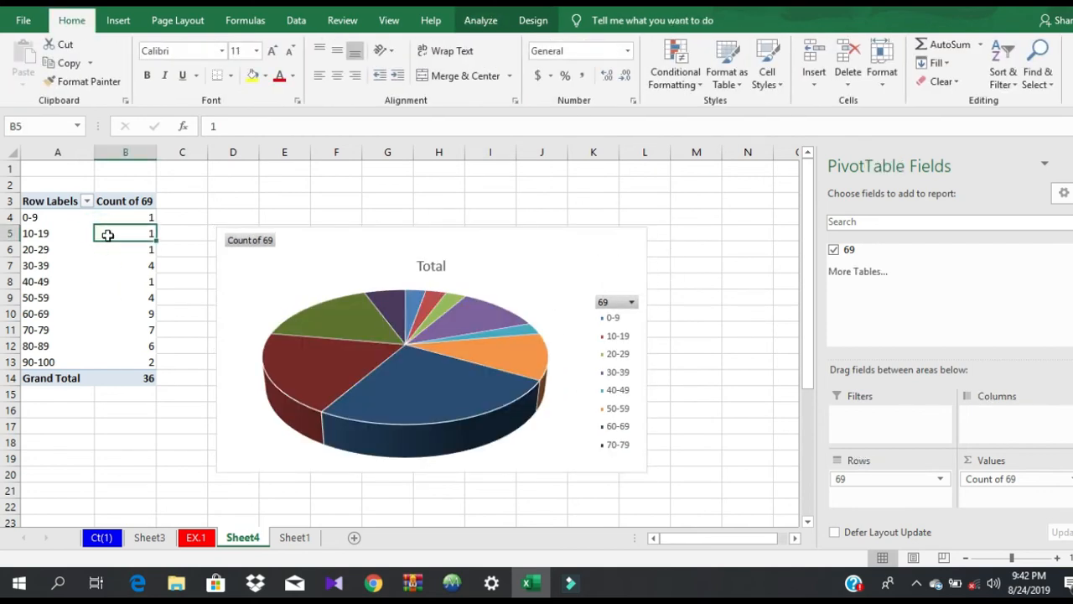
pyautogui.click(350, 259)
pyautogui.moveTo(350, 259); pyautogui.dragTo(495, 195)
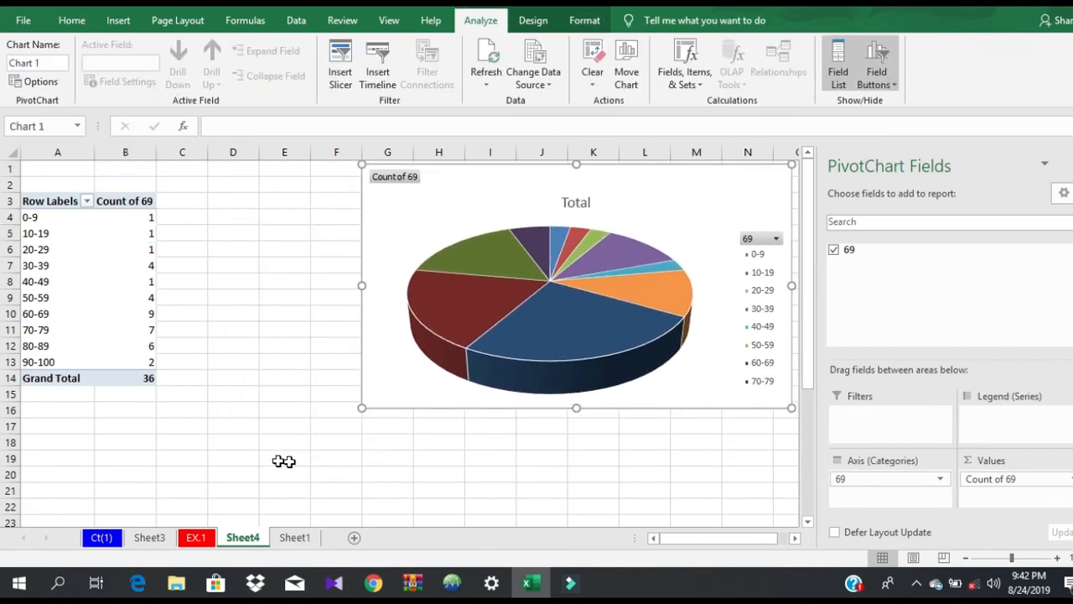
pyautogui.moveTo(358, 405); pyautogui.dragTo(480, 323)
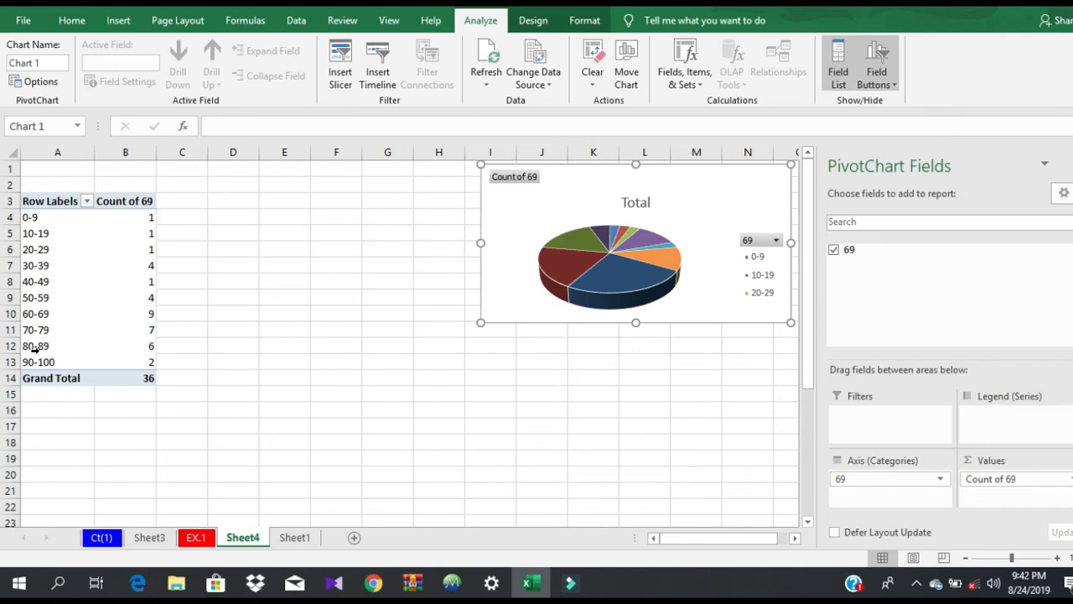
# Step: Insert a Clustered Column PivotChart from the grouped PivotTable and shrink it to fit below the pie chart, about columns I to N, rows 12 to 22
pyautogui.click(84, 328)
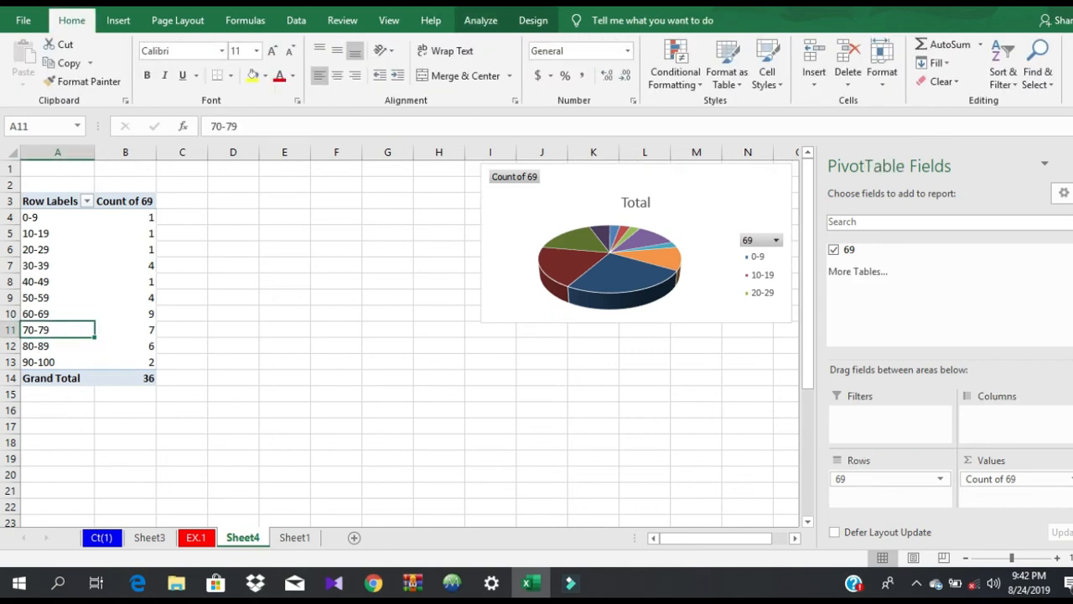
pyautogui.click(119, 20)
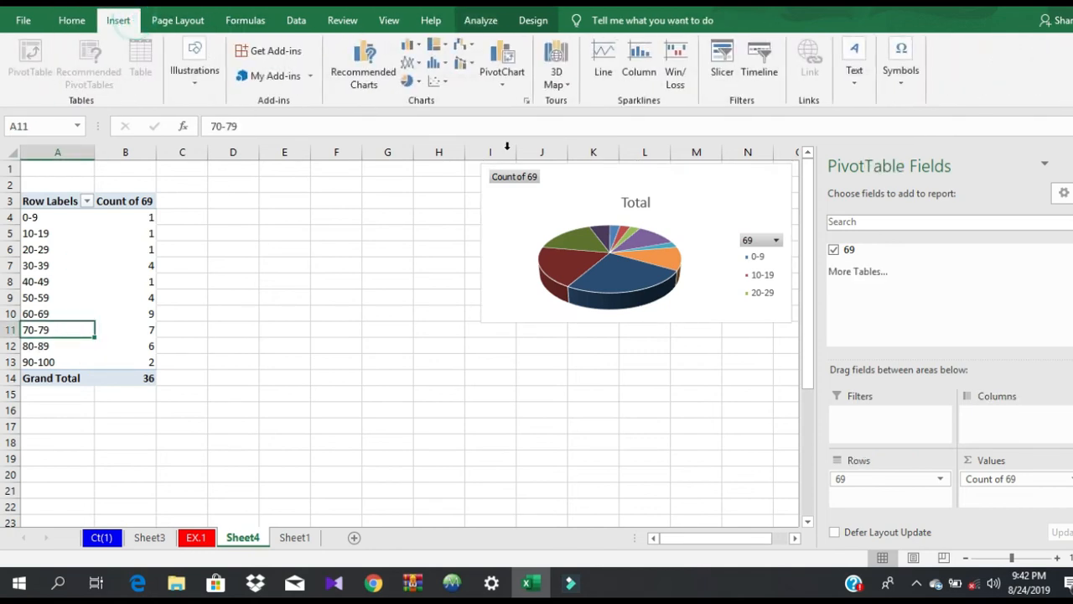
pyautogui.click(521, 77)
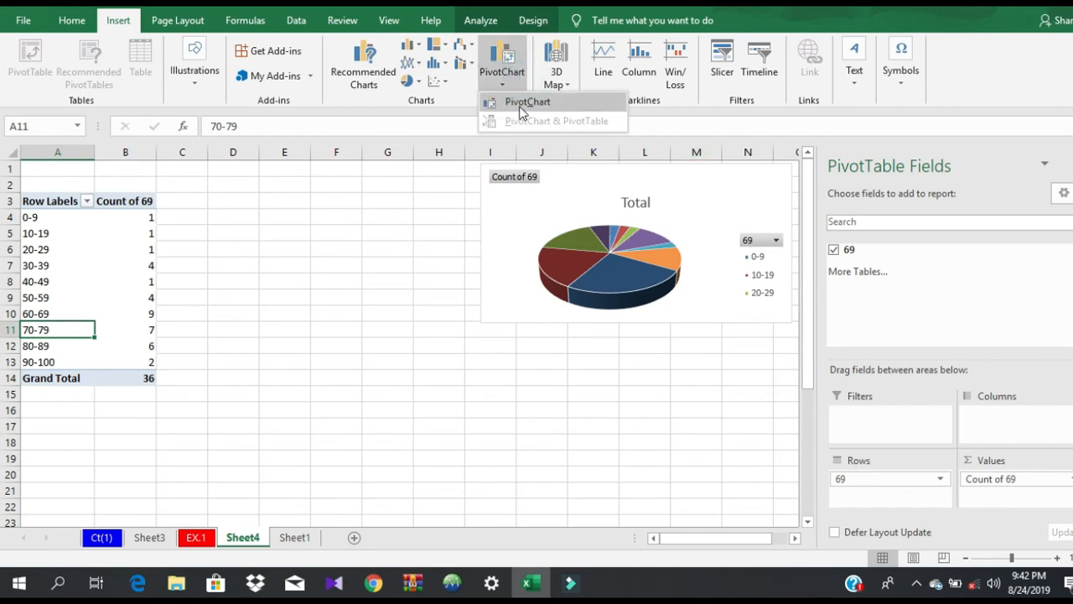
pyautogui.click(520, 102)
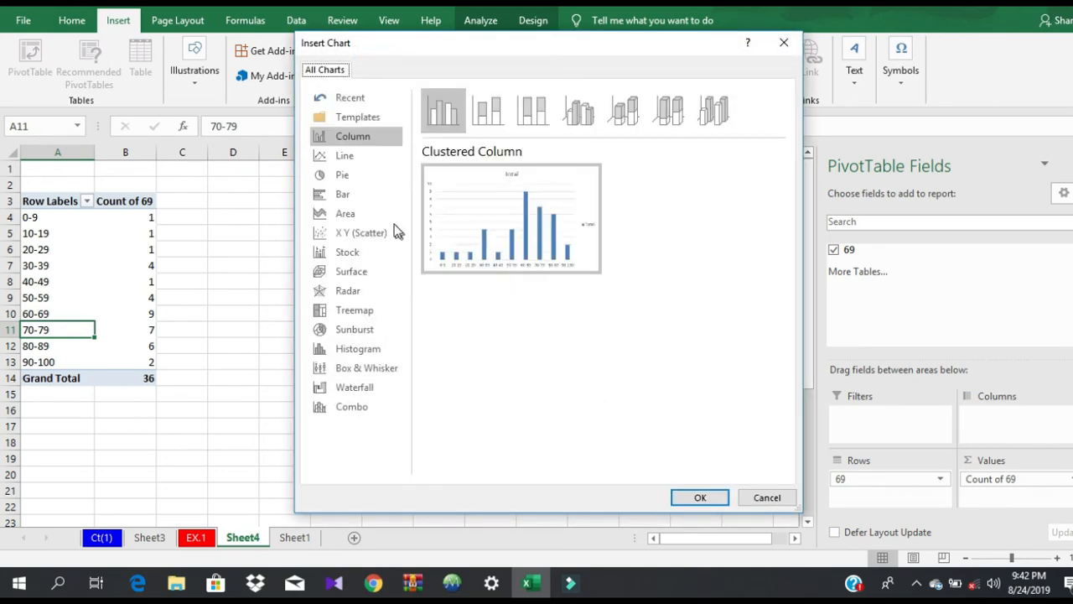
pyautogui.moveTo(445, 175)
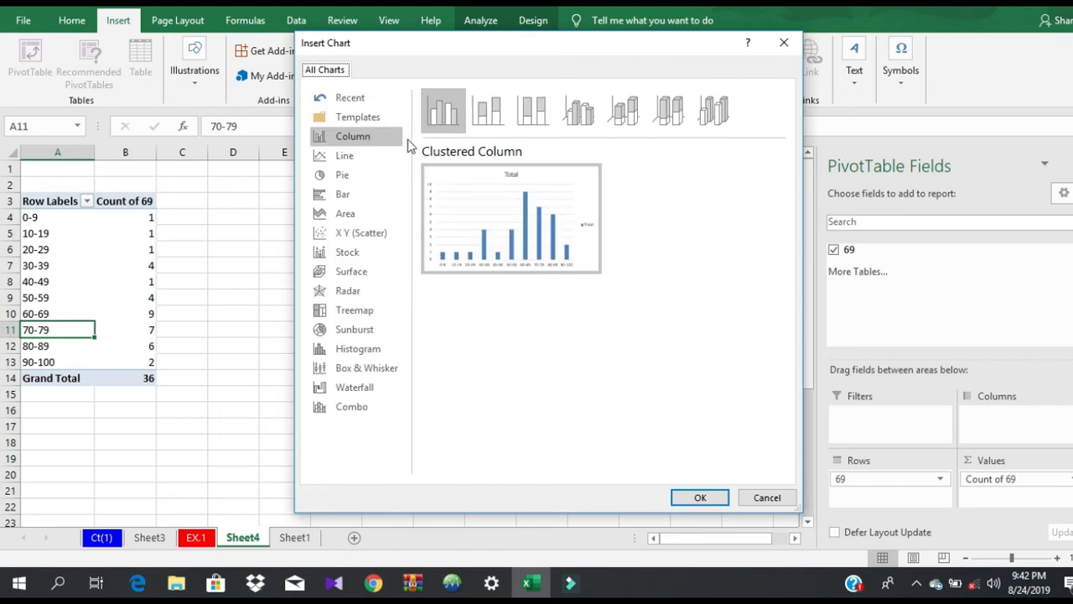
pyautogui.click(463, 113)
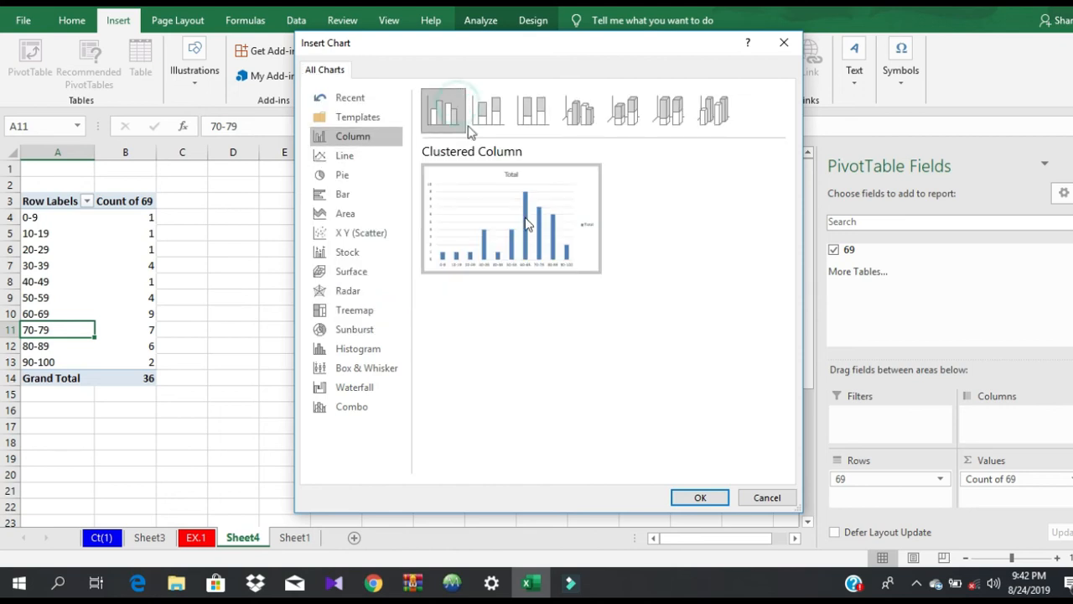
pyautogui.click(707, 498)
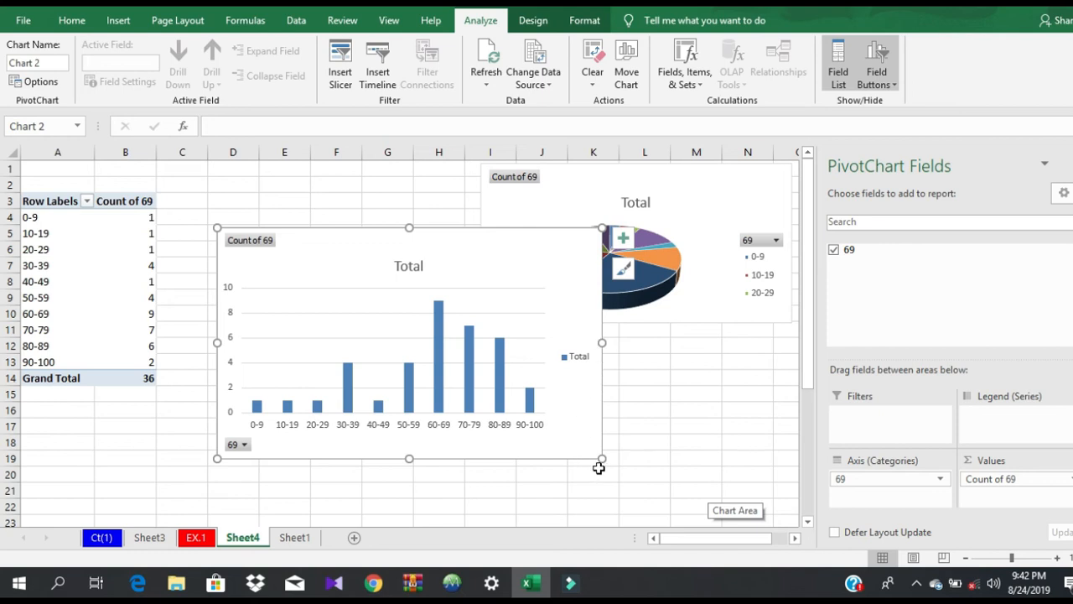
pyautogui.moveTo(600, 458); pyautogui.dragTo(503, 399)
pyautogui.moveTo(402, 252); pyautogui.dragTo(663, 370)
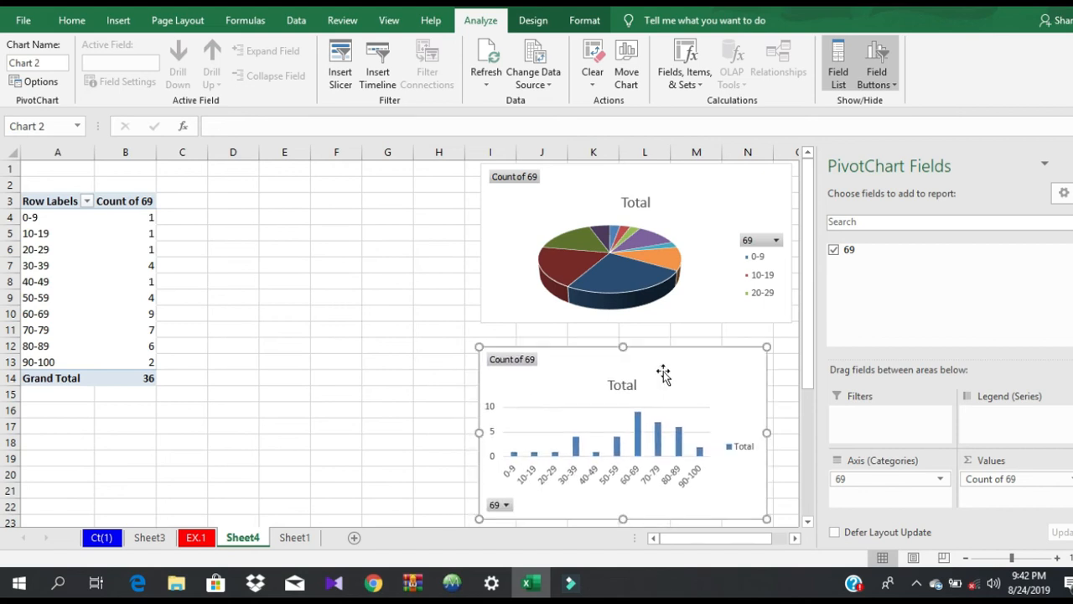
# Step: Insert a Clustered Bar PivotChart from the PivotTable and fit it between the table and pie chart, about columns C to H, rows 1 to 12
pyautogui.click(93, 315)
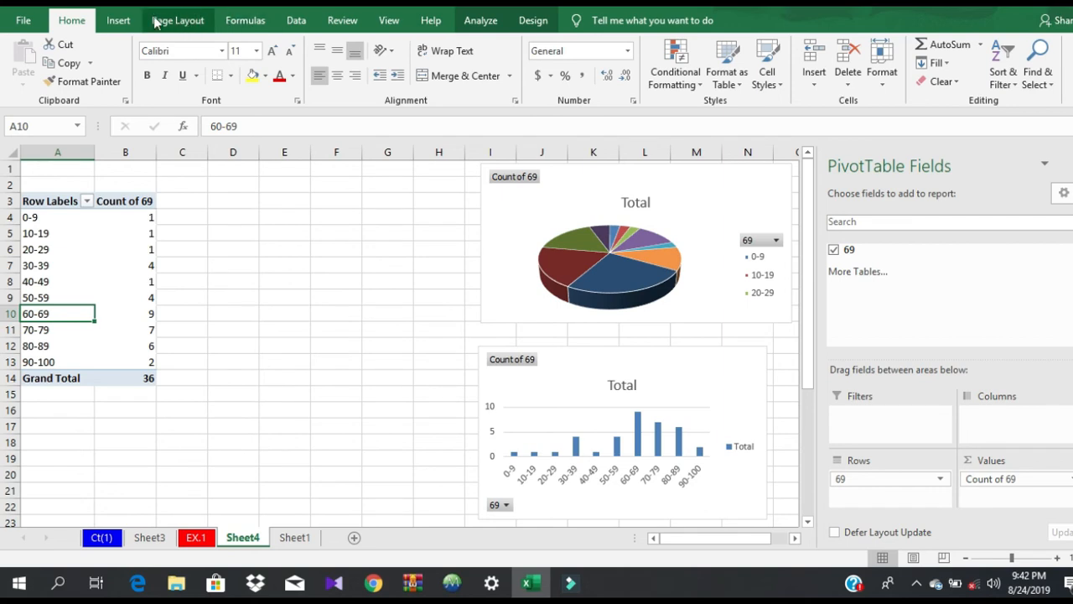
pyautogui.click(118, 21)
pyautogui.click(515, 57)
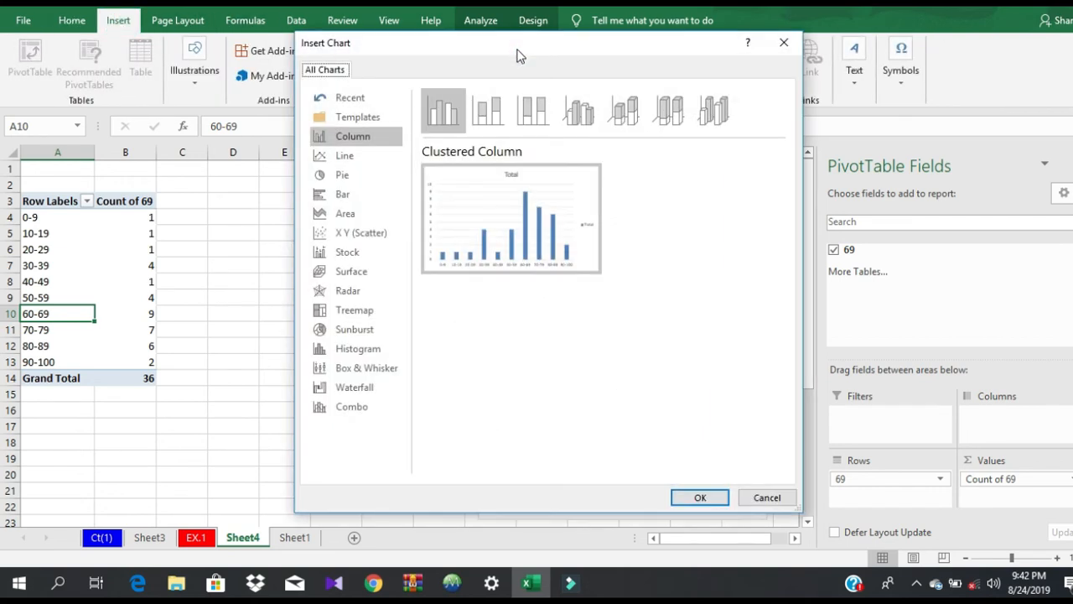
pyautogui.click(573, 116)
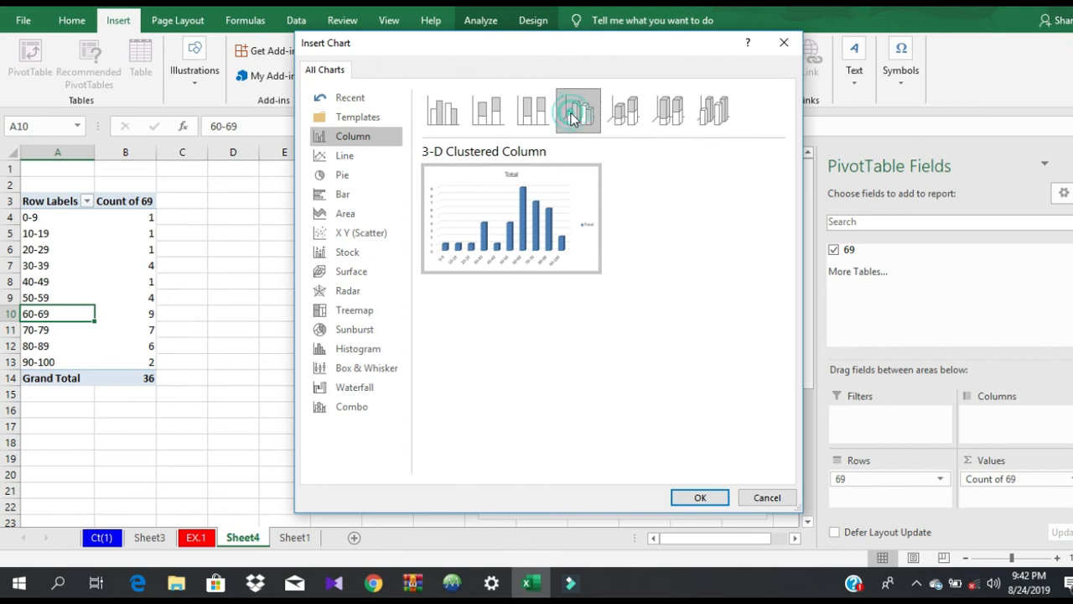
pyautogui.click(362, 201)
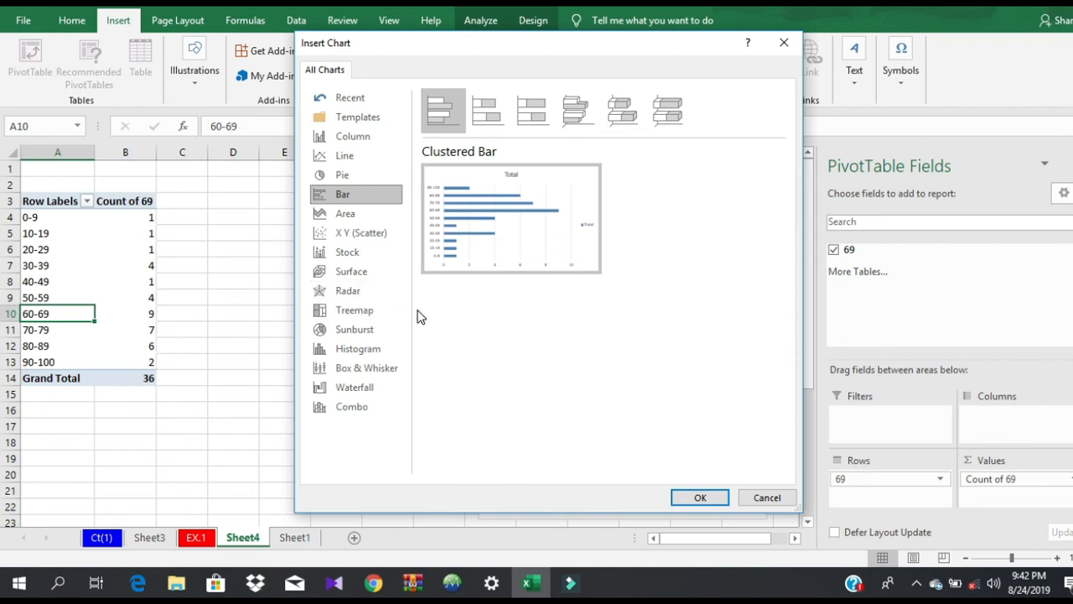
pyautogui.click(697, 498)
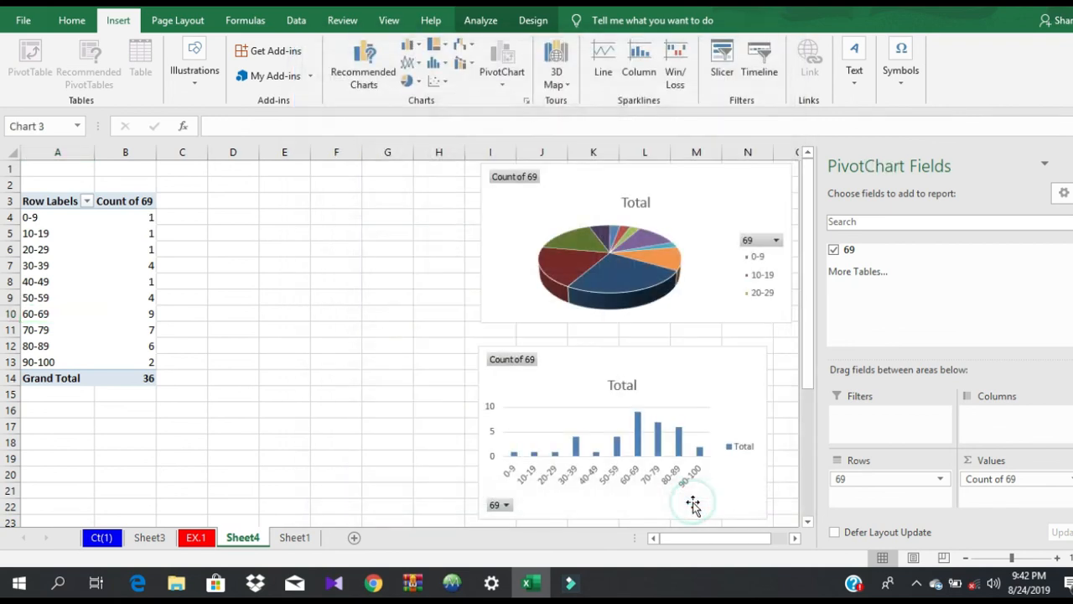
pyautogui.moveTo(600, 460)
pyautogui.mouseDown()
pyautogui.moveTo(473, 399)
pyautogui.moveTo(438, 333)
pyautogui.mouseUp()
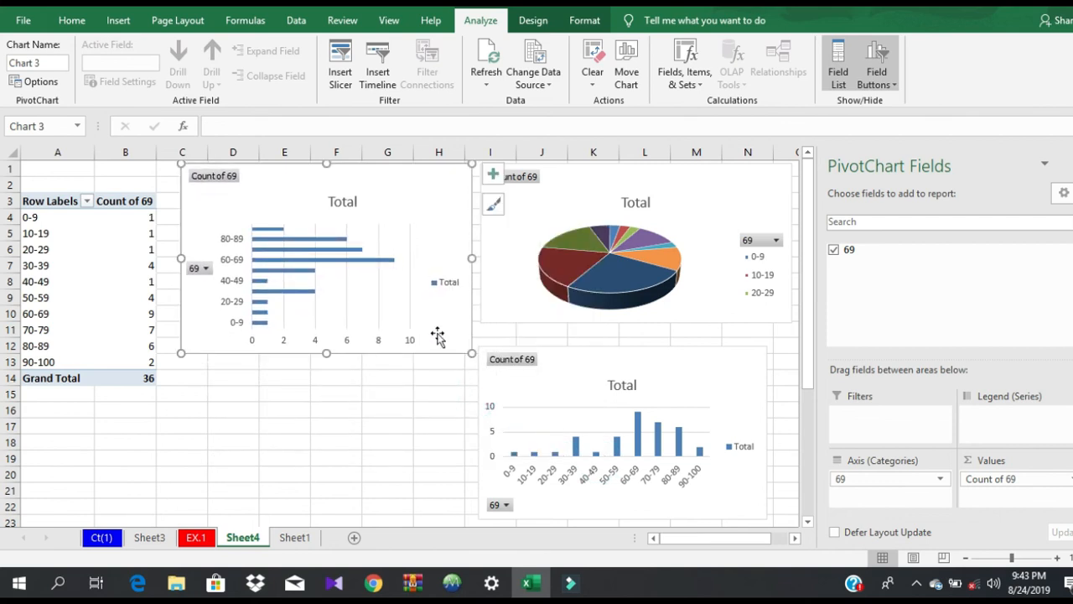
# Step: Try the dark chart style on the bar chart, and apply the solid blue background style with white patterned bars instead
pyautogui.click(533, 32)
pyautogui.click(607, 67)
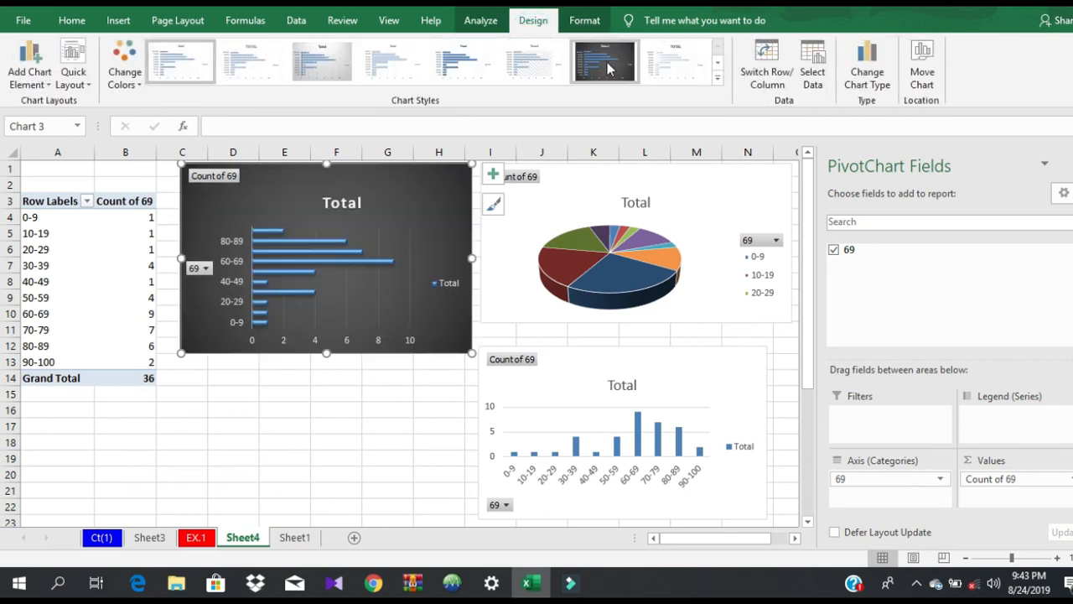
pyautogui.click(607, 67)
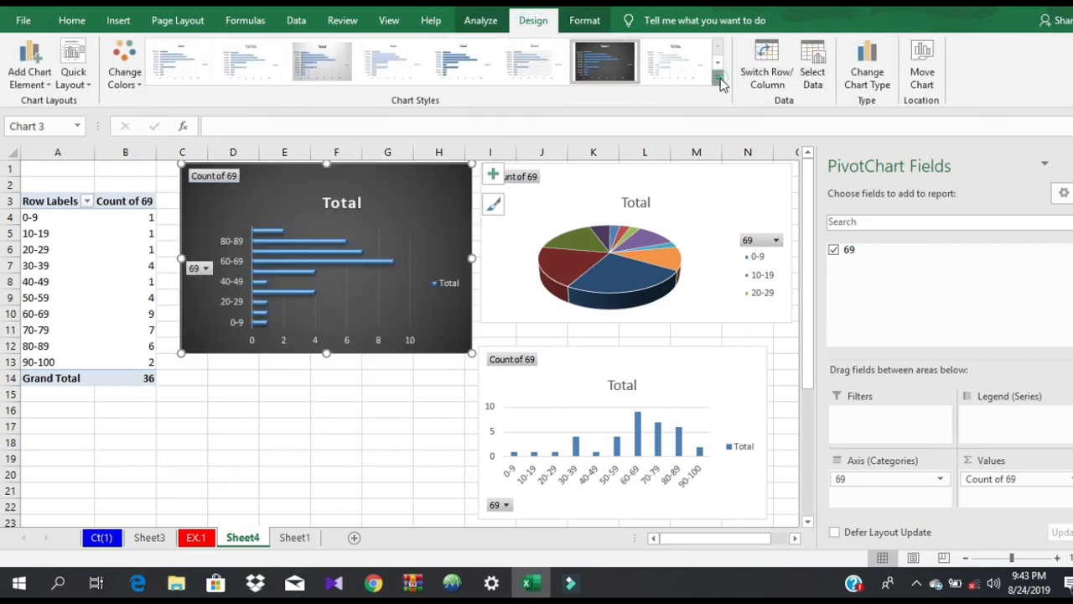
pyautogui.click(719, 78)
pyautogui.click(392, 63)
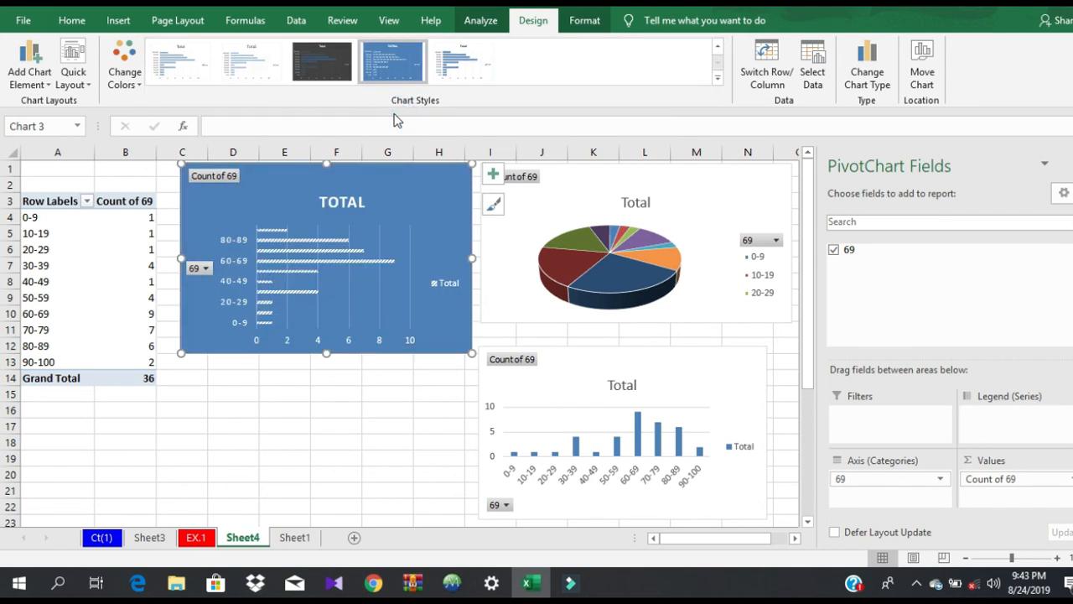
pyautogui.click(383, 405)
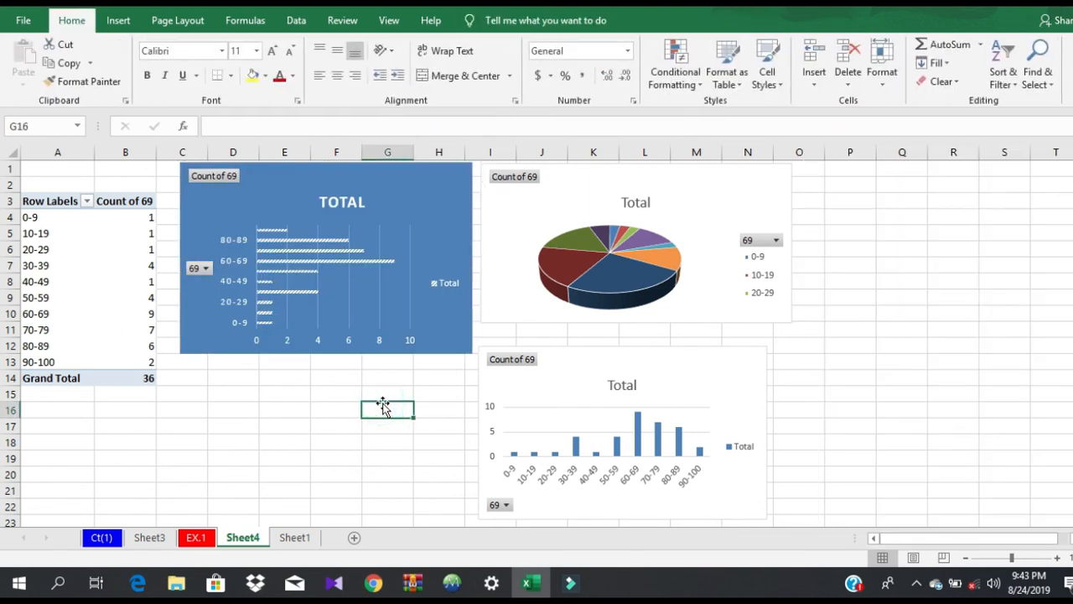
# Step: Replace the blue bar chart's title with SALES
pyautogui.doubleClick(341, 205)
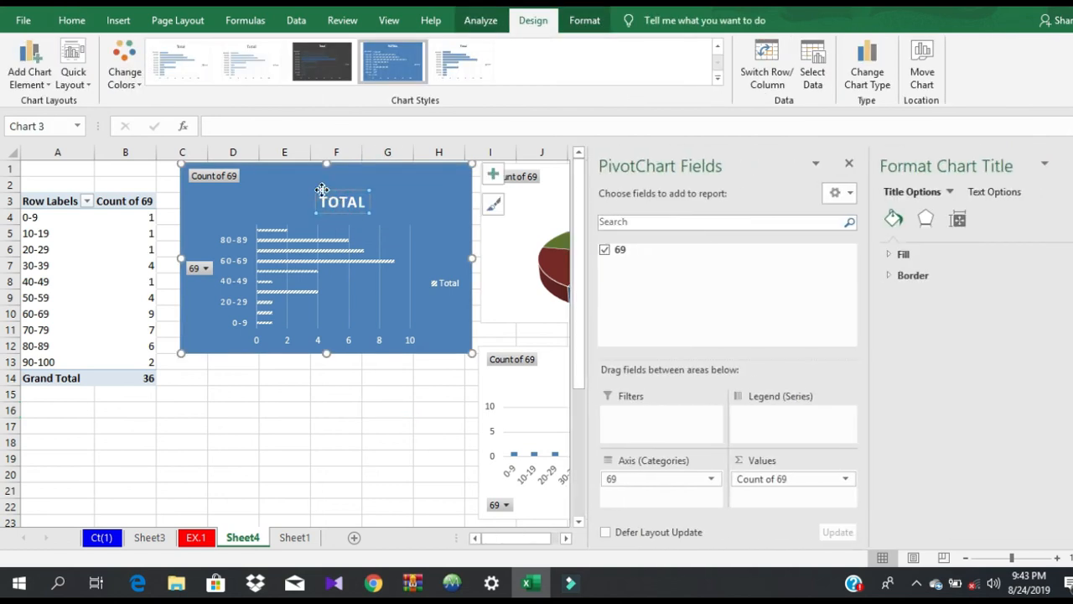
pyautogui.moveTo(322, 201); pyautogui.dragTo(387, 202)
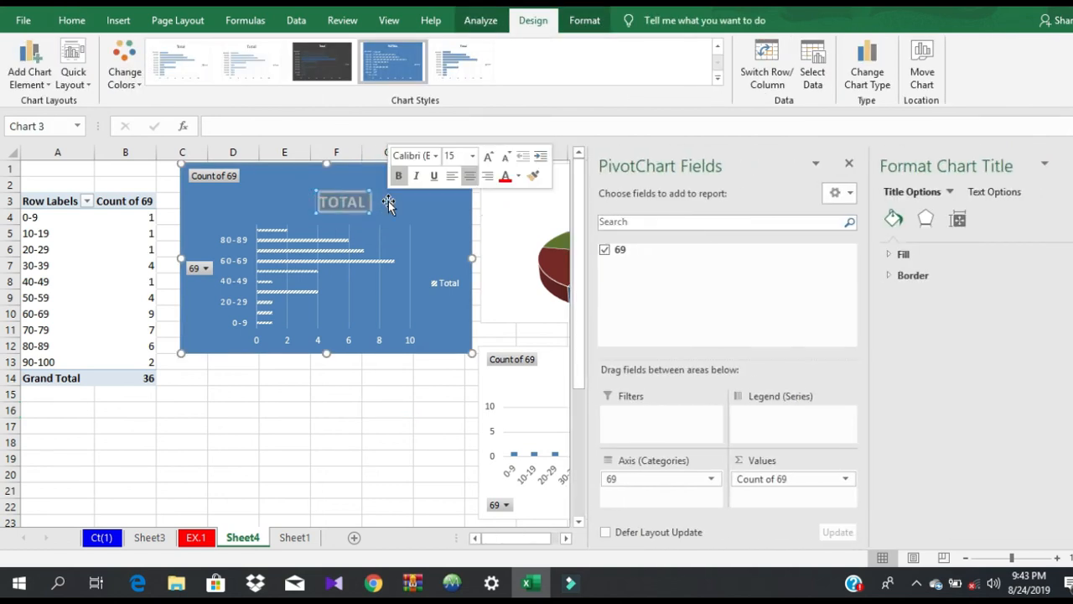
pyautogui.write('SALES')
pyautogui.moveTo(881, 563)
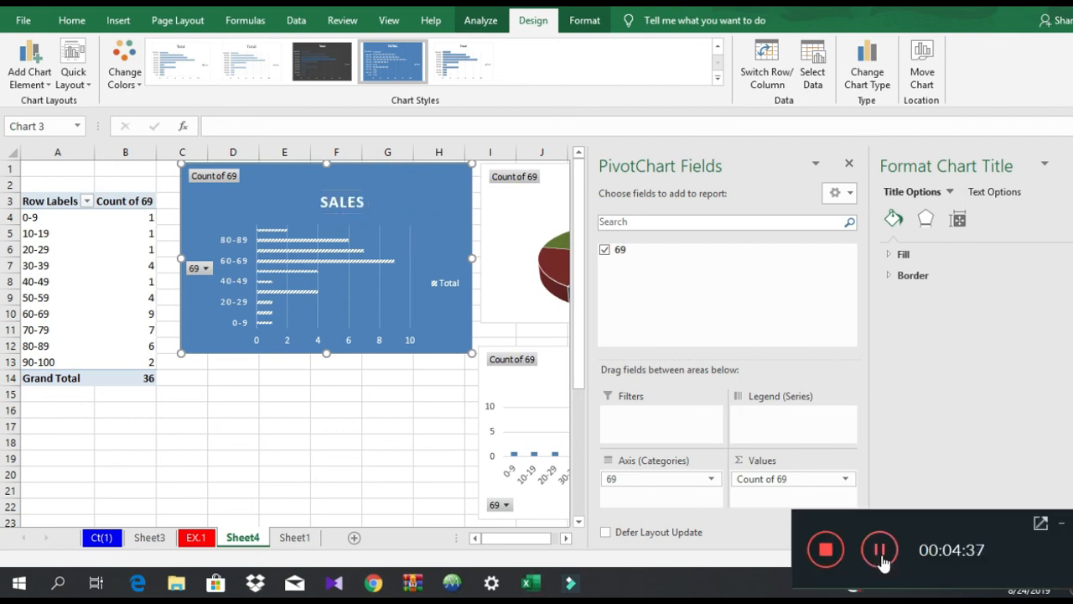